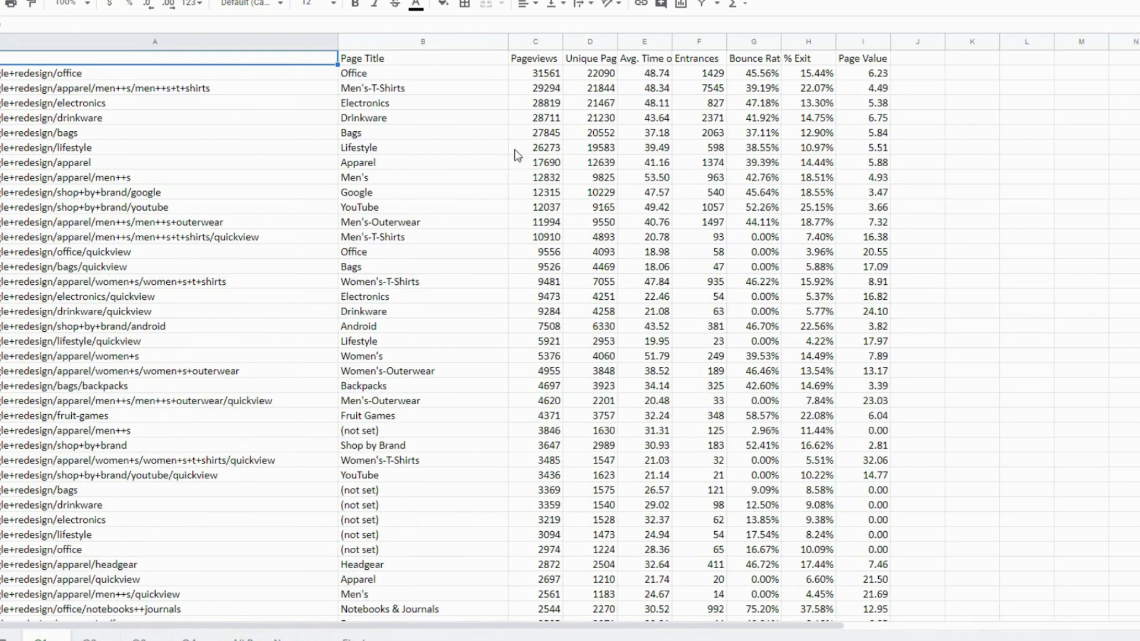
- Duplicate the All Page Names sheet and rename the copy as In Process
left_click(273, 638)
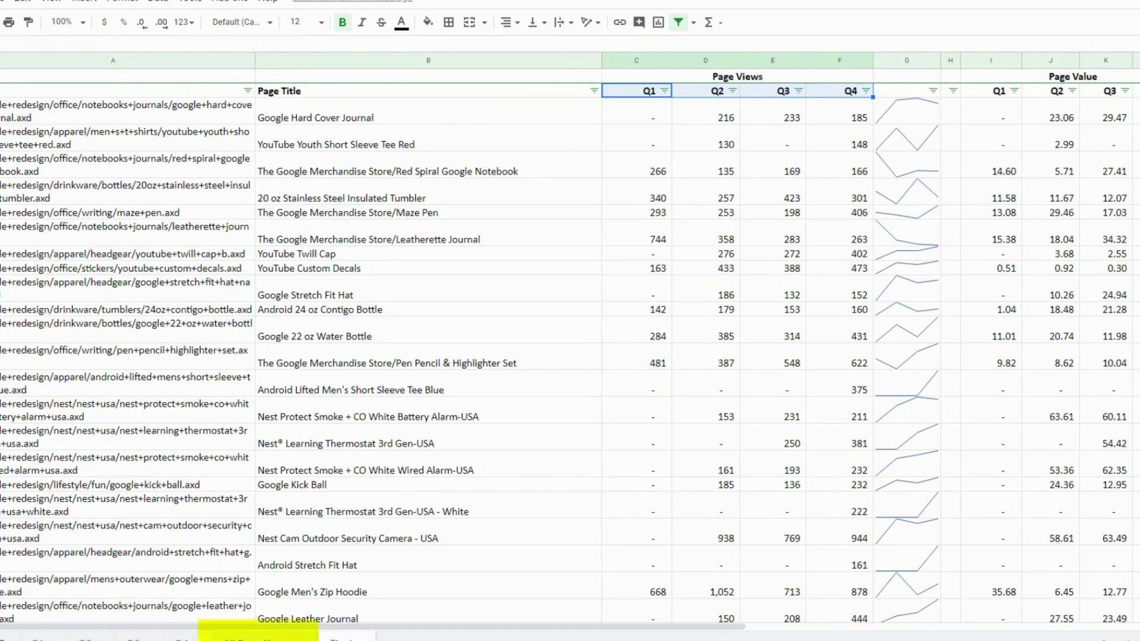
left_click(257, 639)
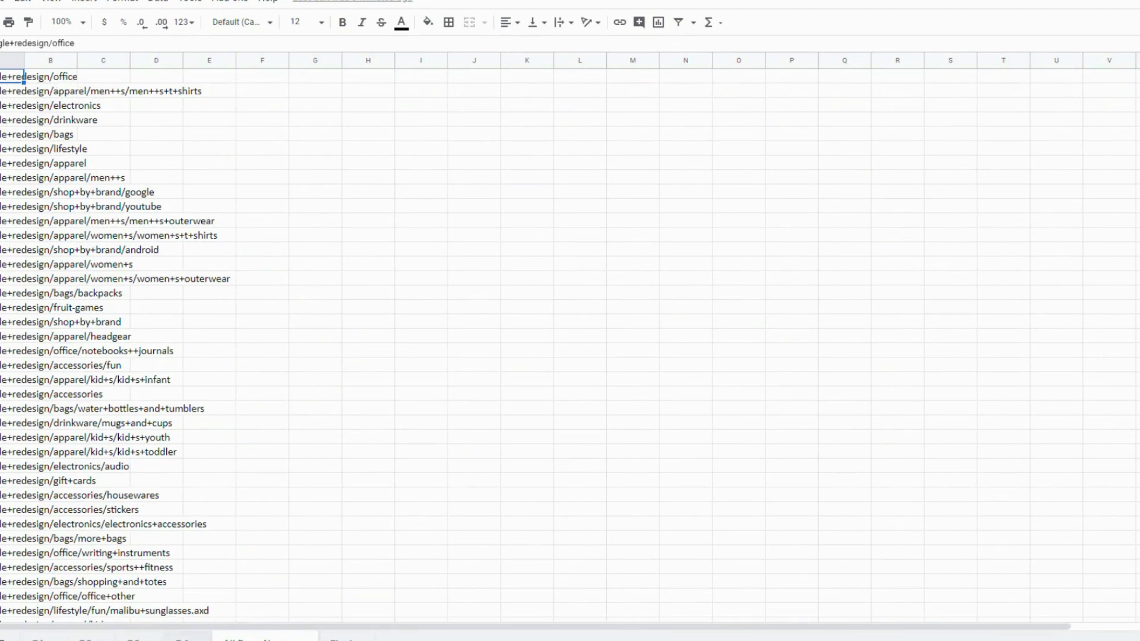
left_click(178, 636)
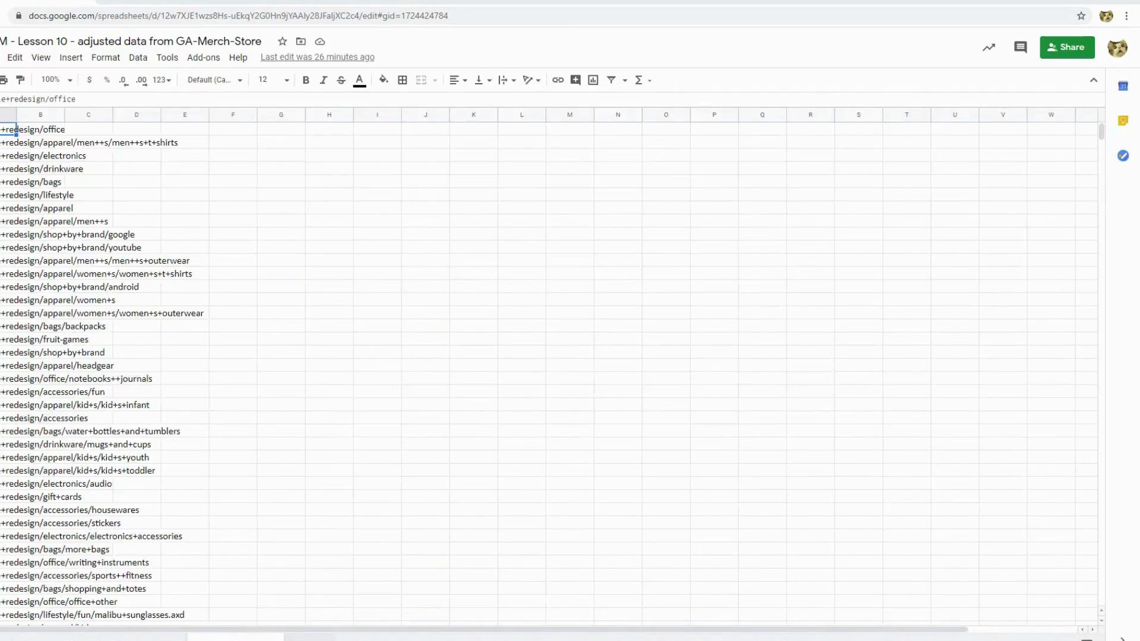
left_click(310, 638)
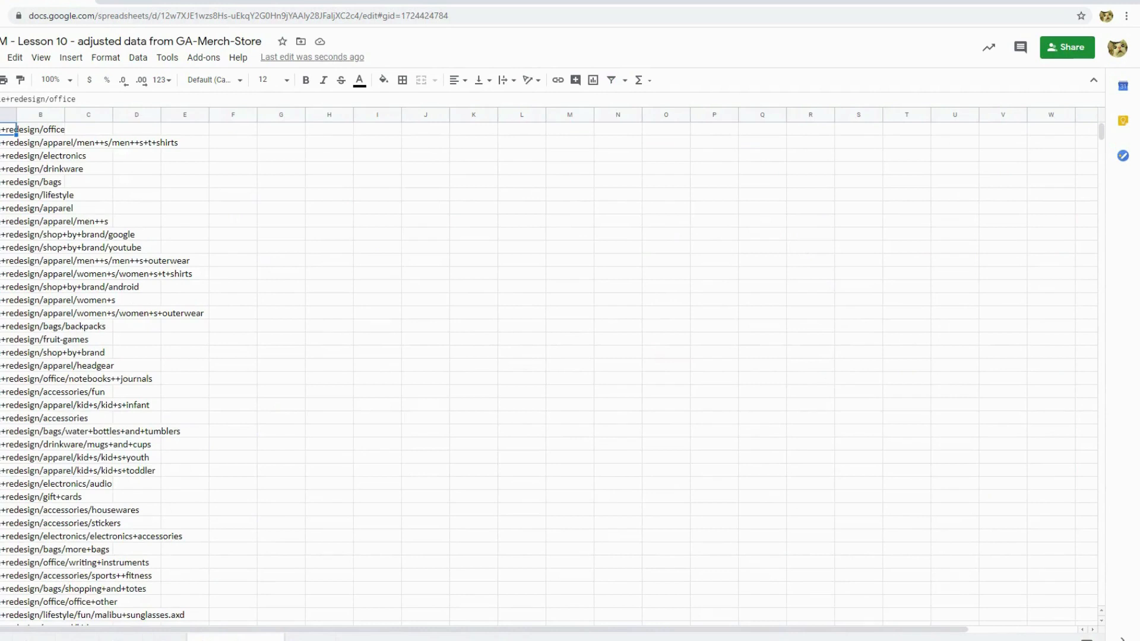
right_click(196, 635)
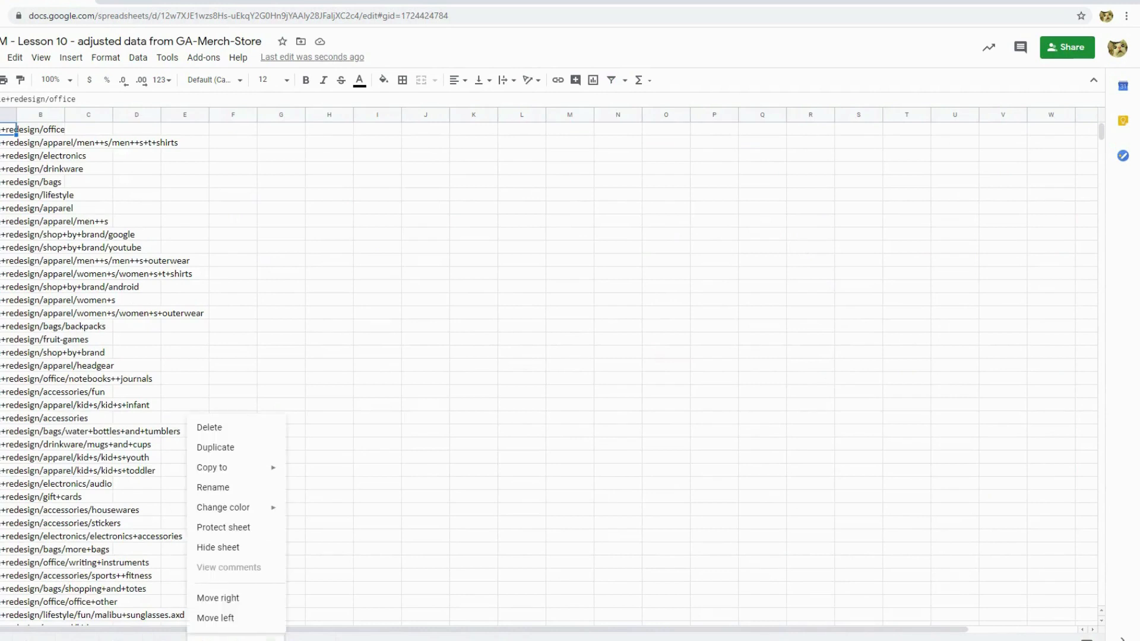
left_click(221, 451)
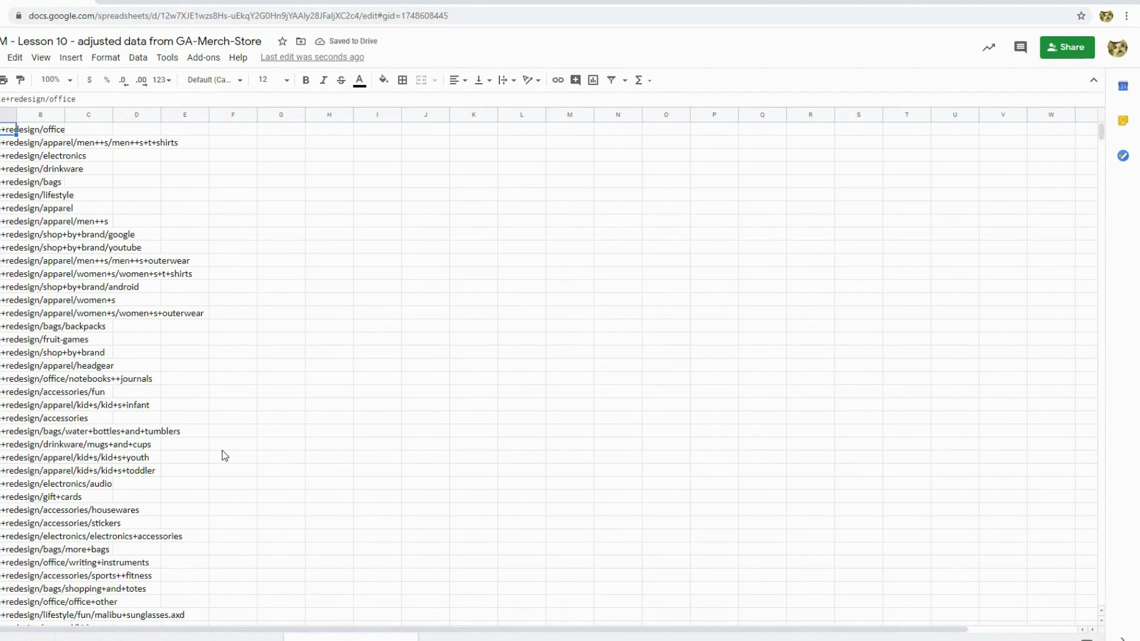
right_click(356, 636)
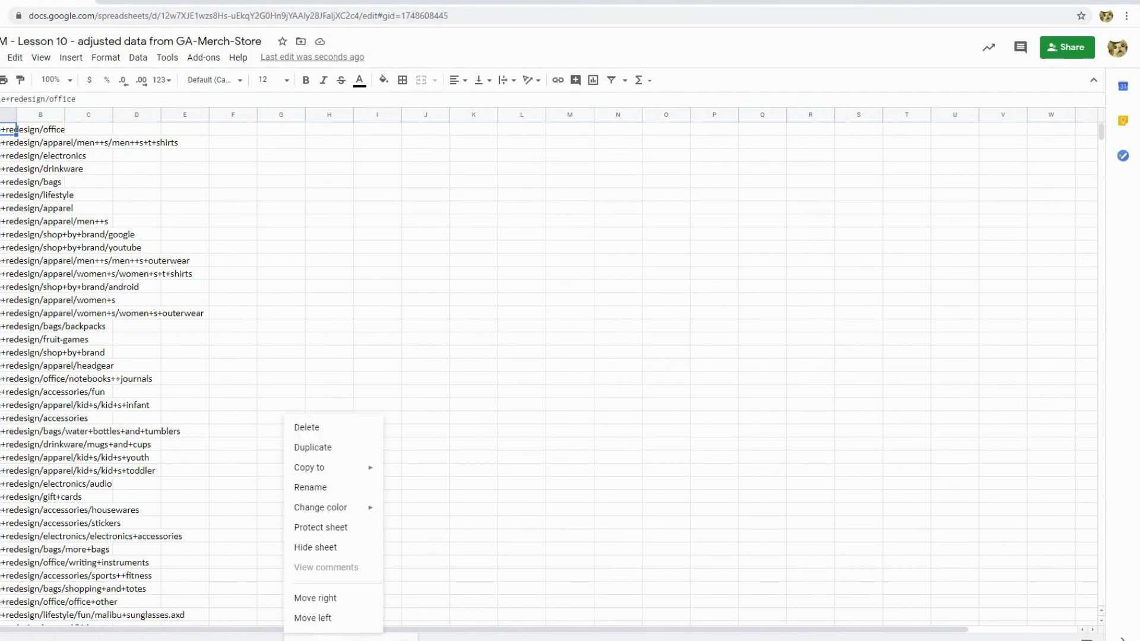
left_click(312, 487)
type("solution")
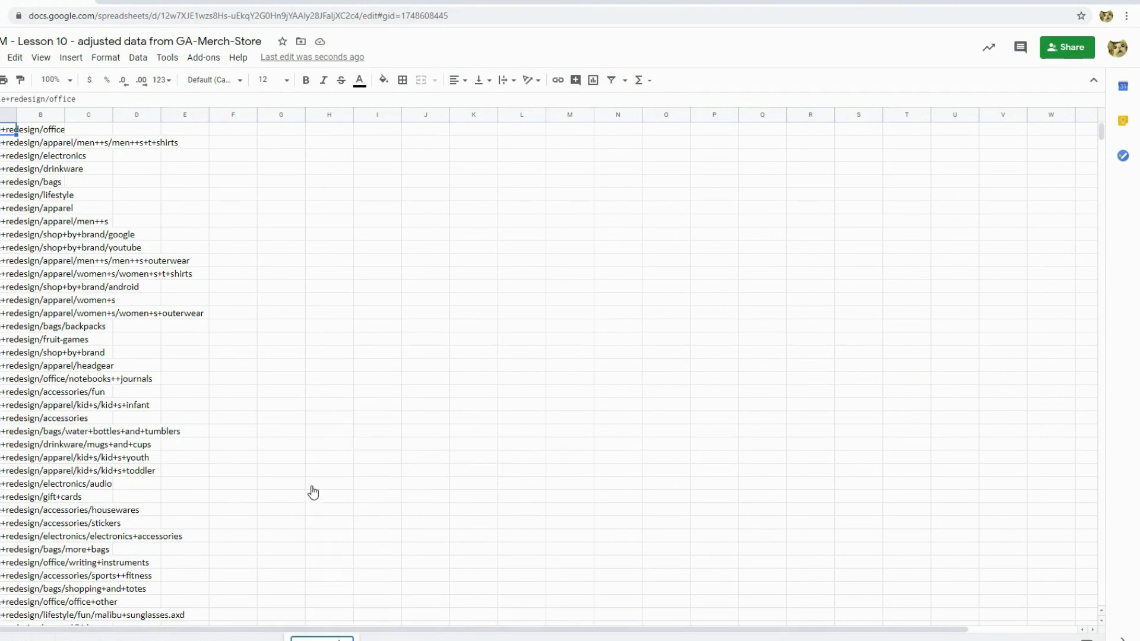
key("Return")
- Insert a blank row above the page list, then widen column A and wrap its text
right_click(6, 129)
left_click(18, 230)
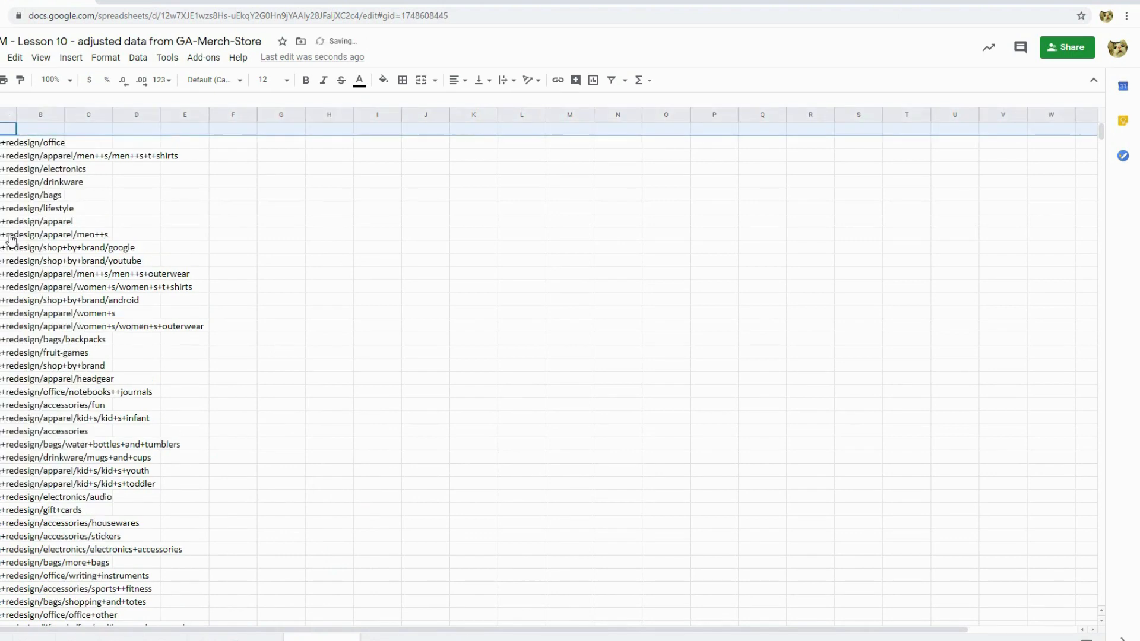
left_click_drag(74, 118, 122, 116)
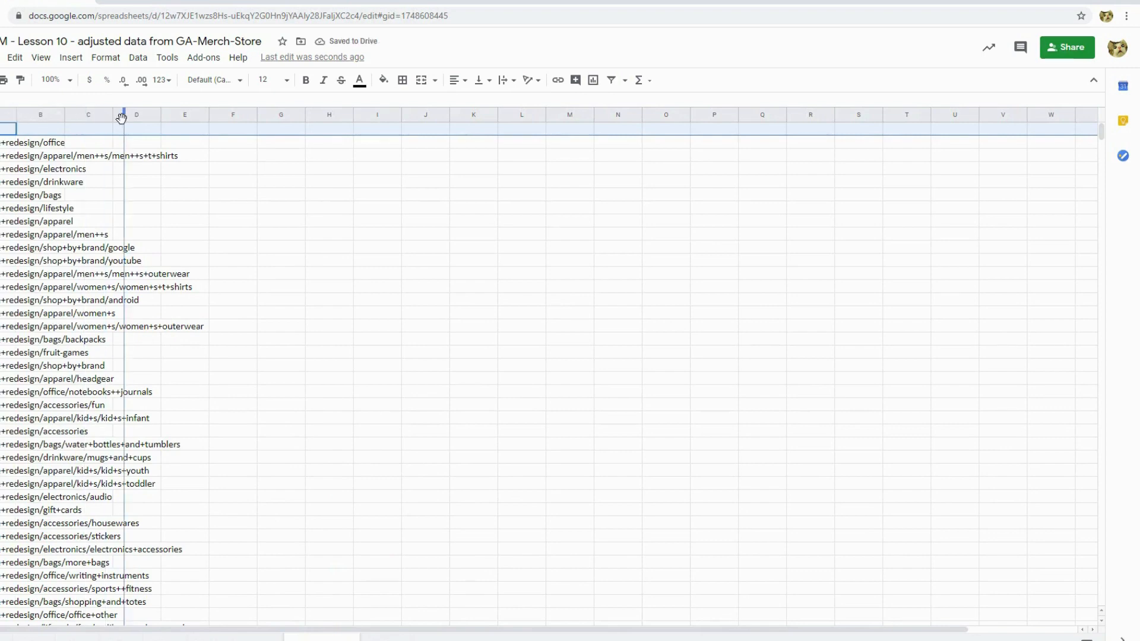
left_click(43, 117)
left_click(504, 81)
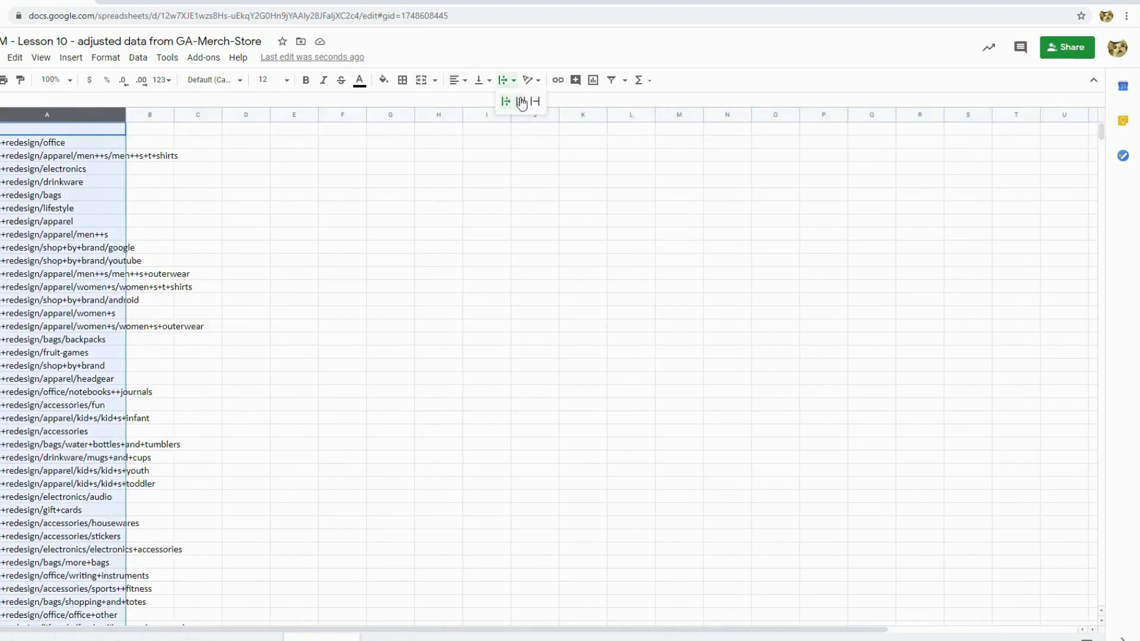
left_click(521, 102)
left_click(5, 130)
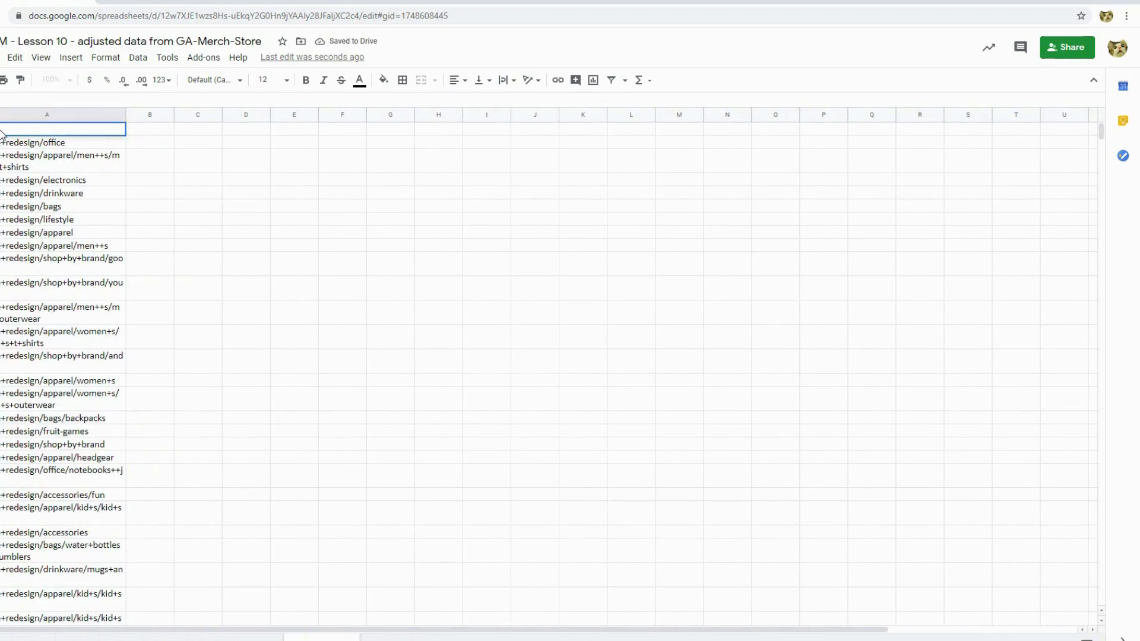
left_click_drag(126, 114, 168, 113)
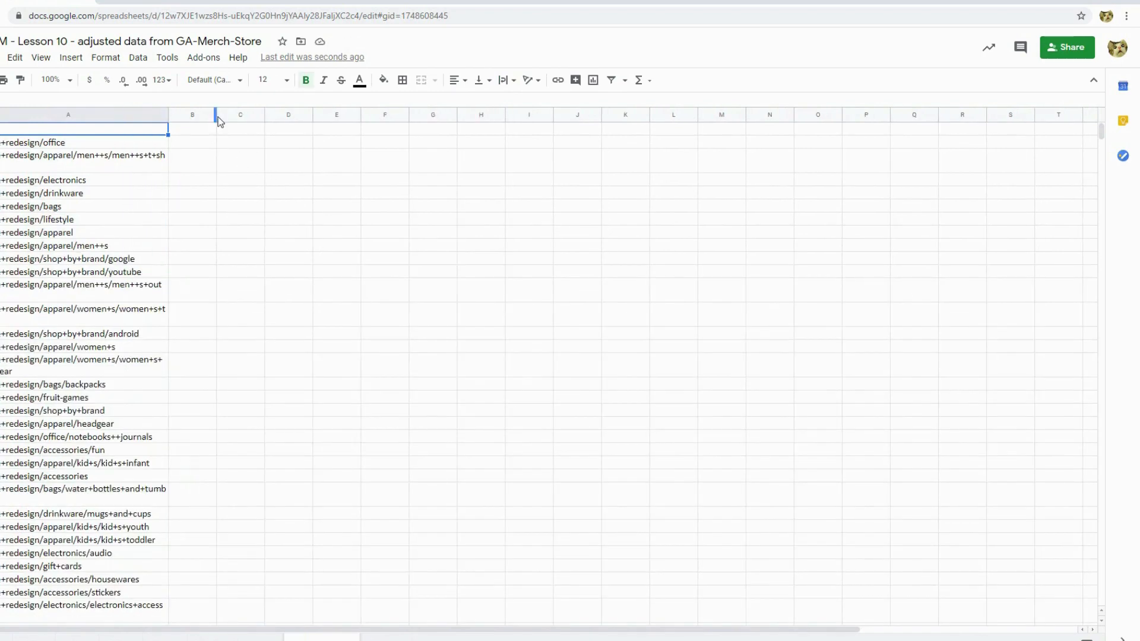
- Add a bold Page Title header in cell B1 and widen column B
left_click(190, 130)
type("Page Title")
key("Return")
key("Up")
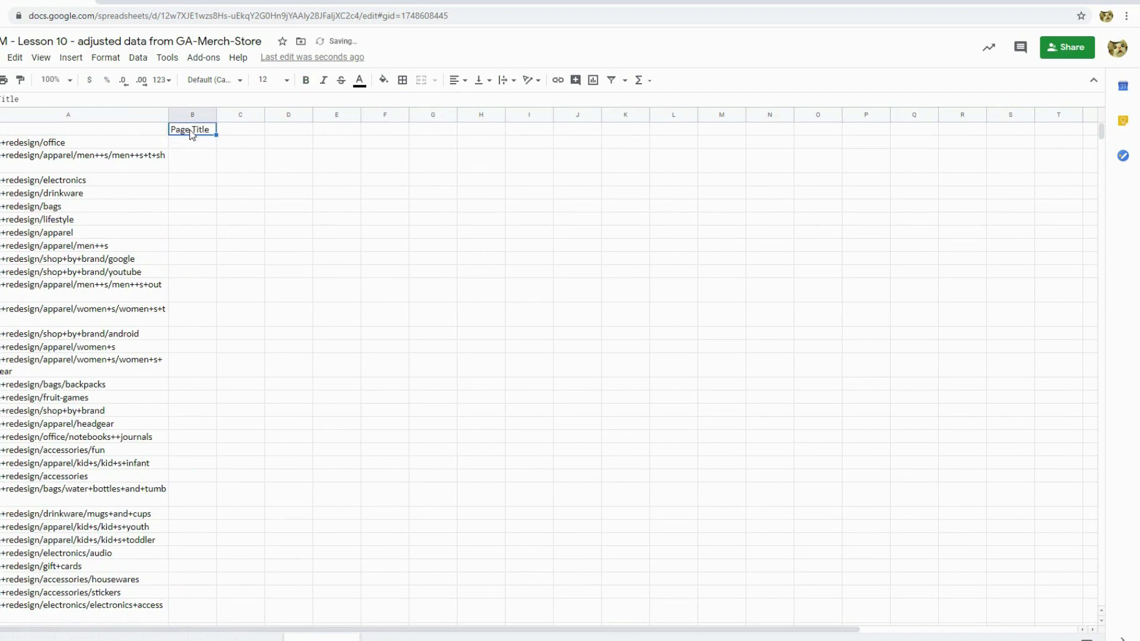
key("ctrl+b")
left_click_drag(215, 114, 338, 115)
left_click(219, 146)
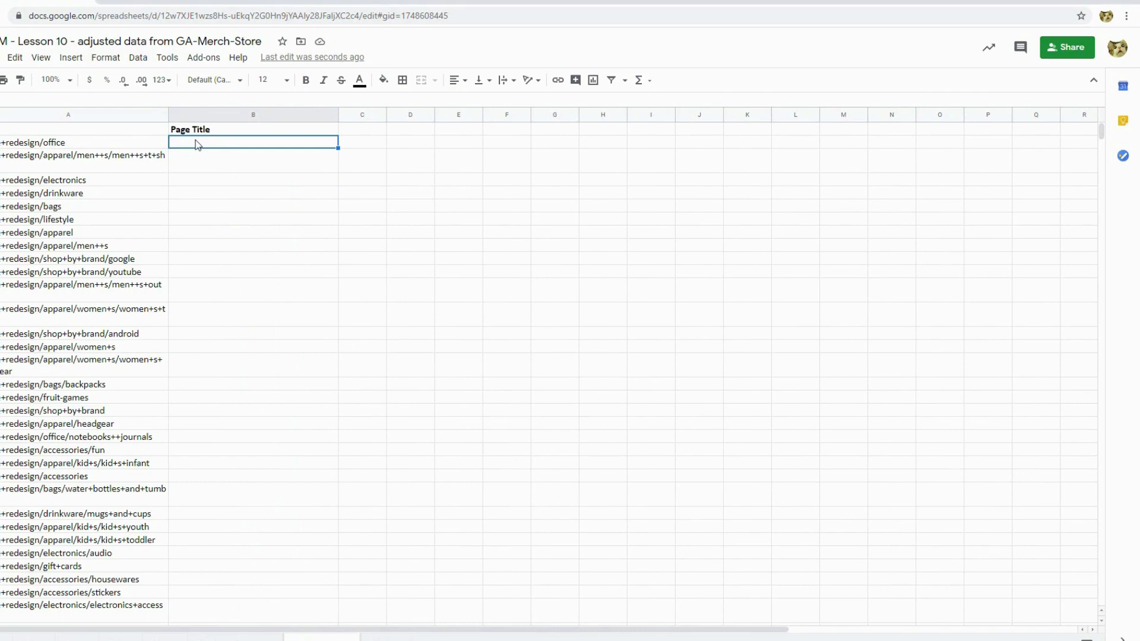
type("=vlookup(")
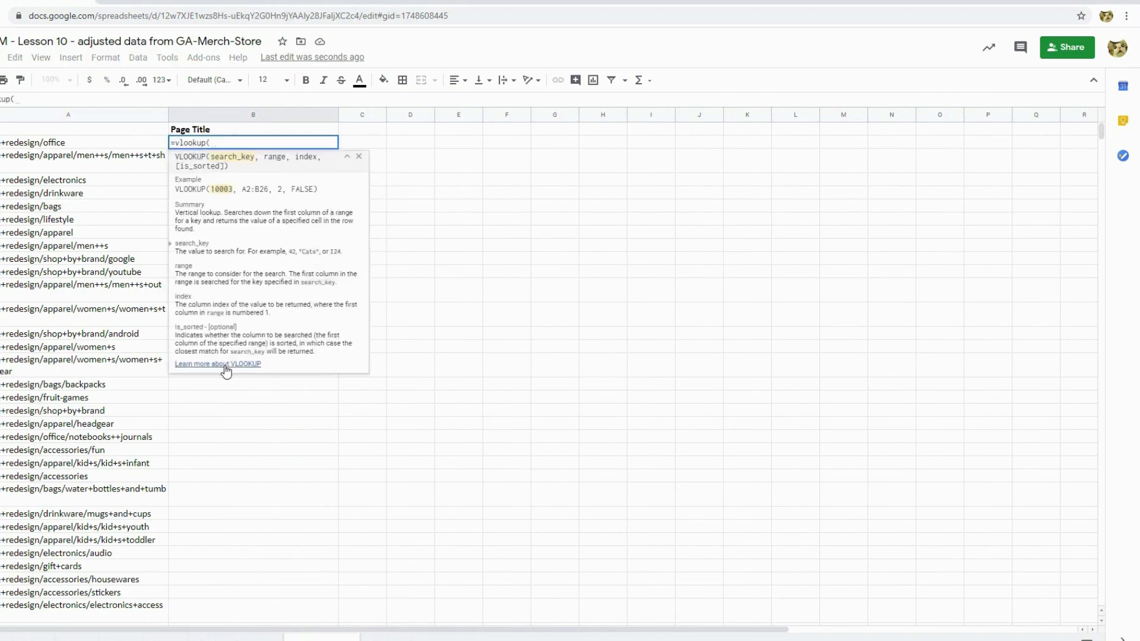
left_click(222, 364)
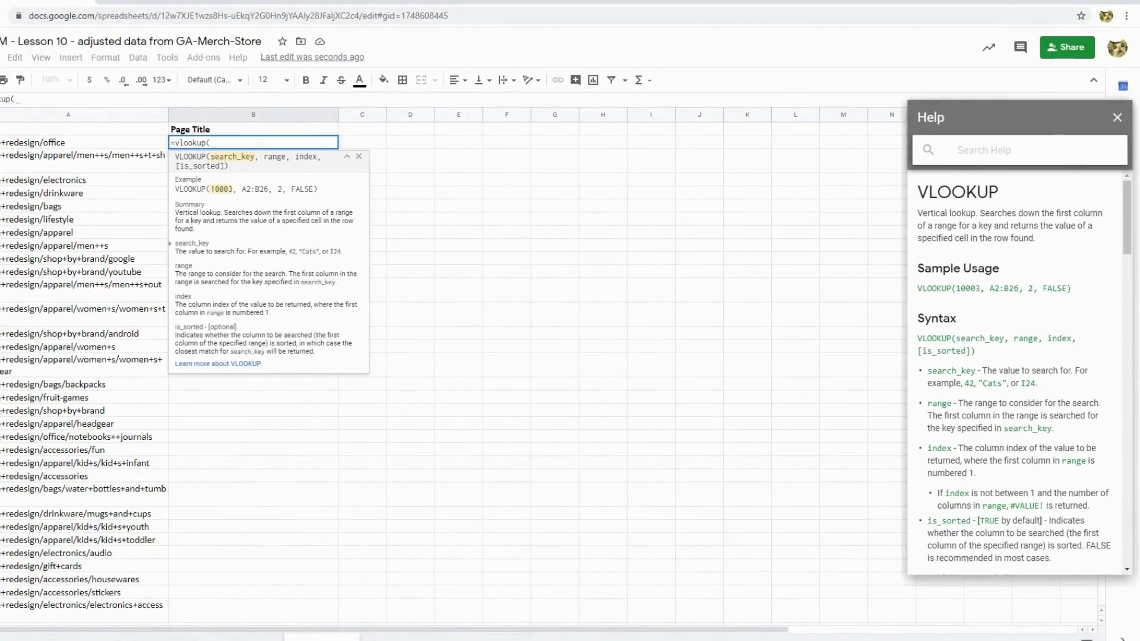
left_click(159, 638)
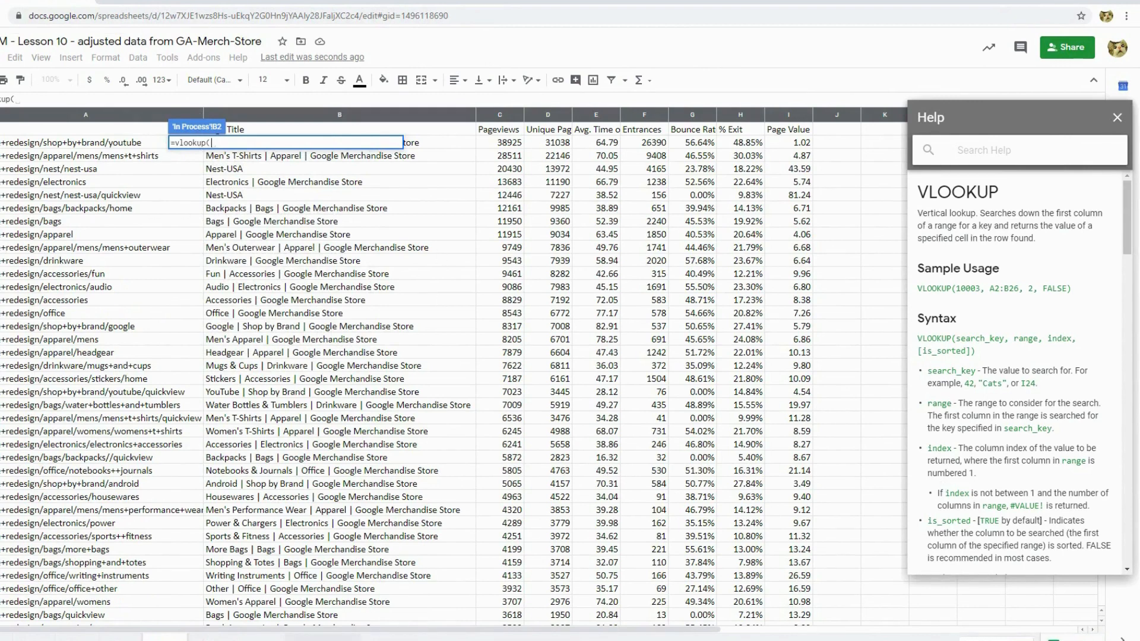
left_click(324, 637)
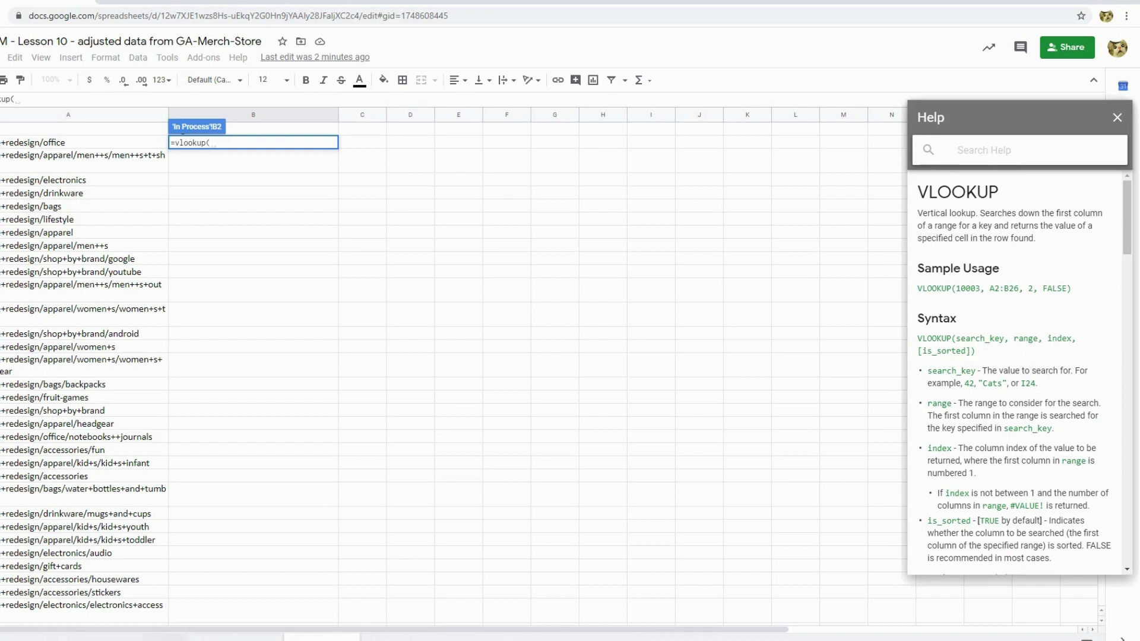
left_click(1117, 117)
key("BackSpace")
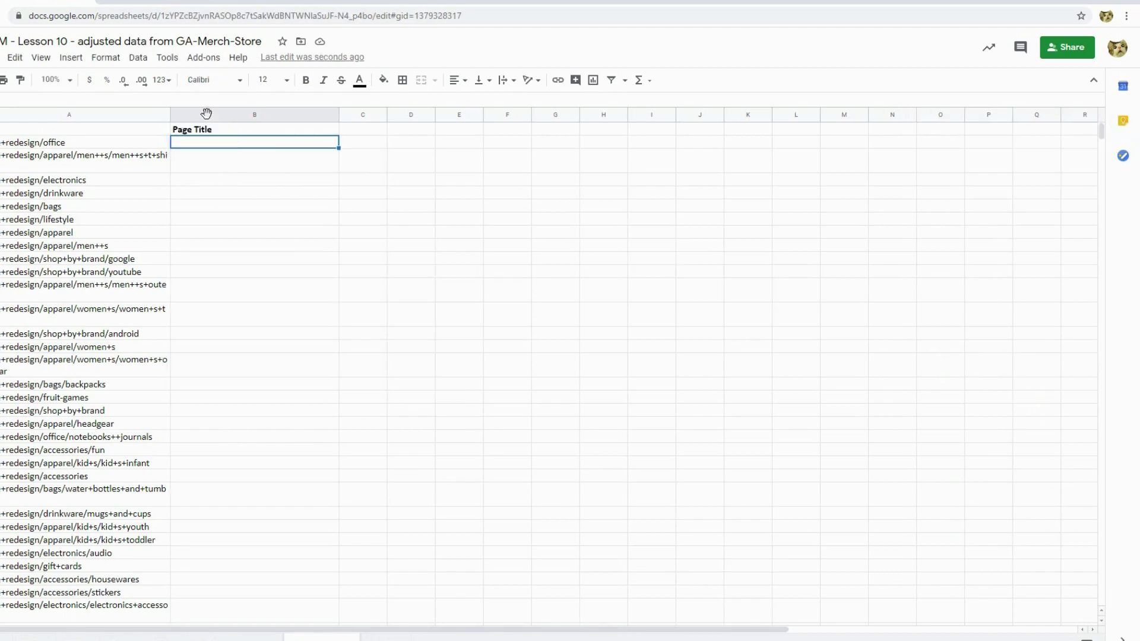
- Show the named ranges and start a VLOOKUP formula in B2 with A2 as search key and Q4_Table as range
left_click(138, 59)
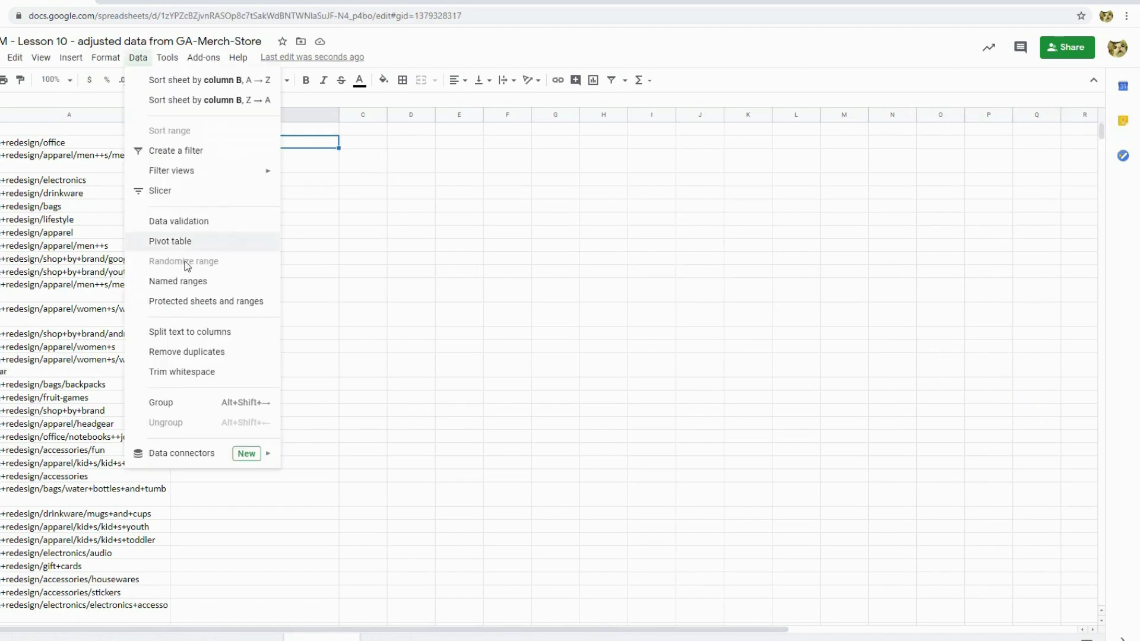
left_click(189, 283)
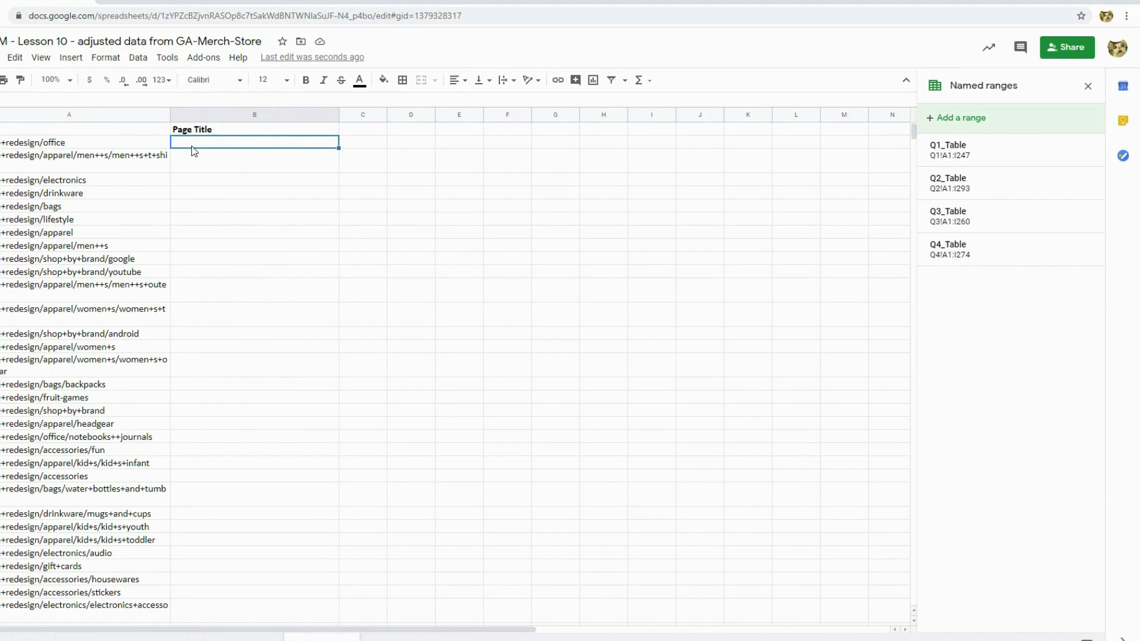
type("=")
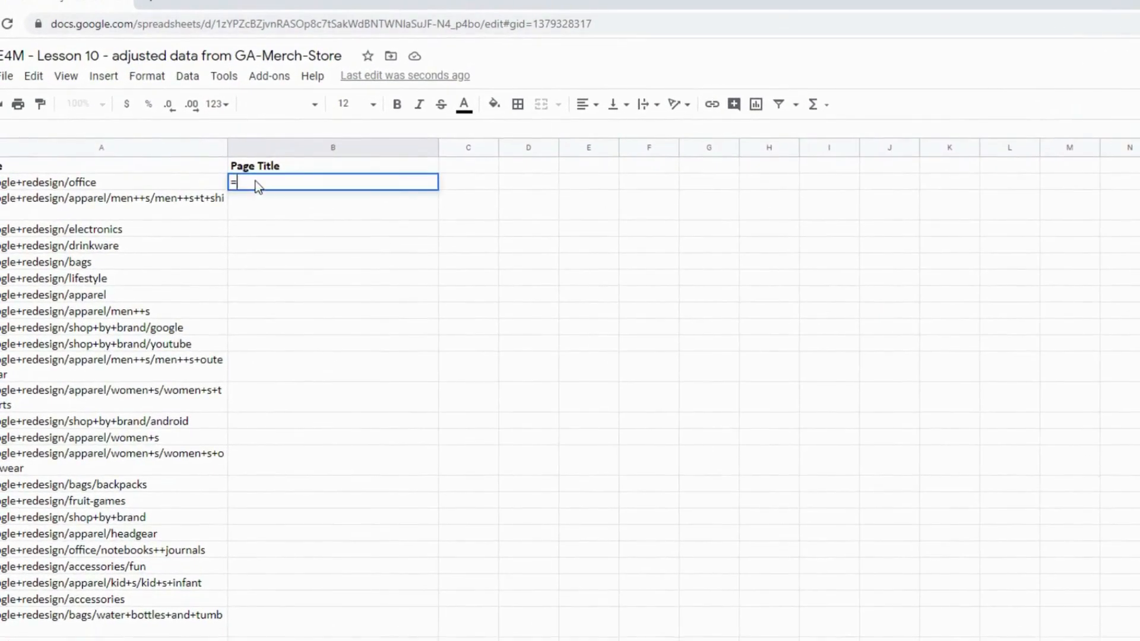
type("vlookup(")
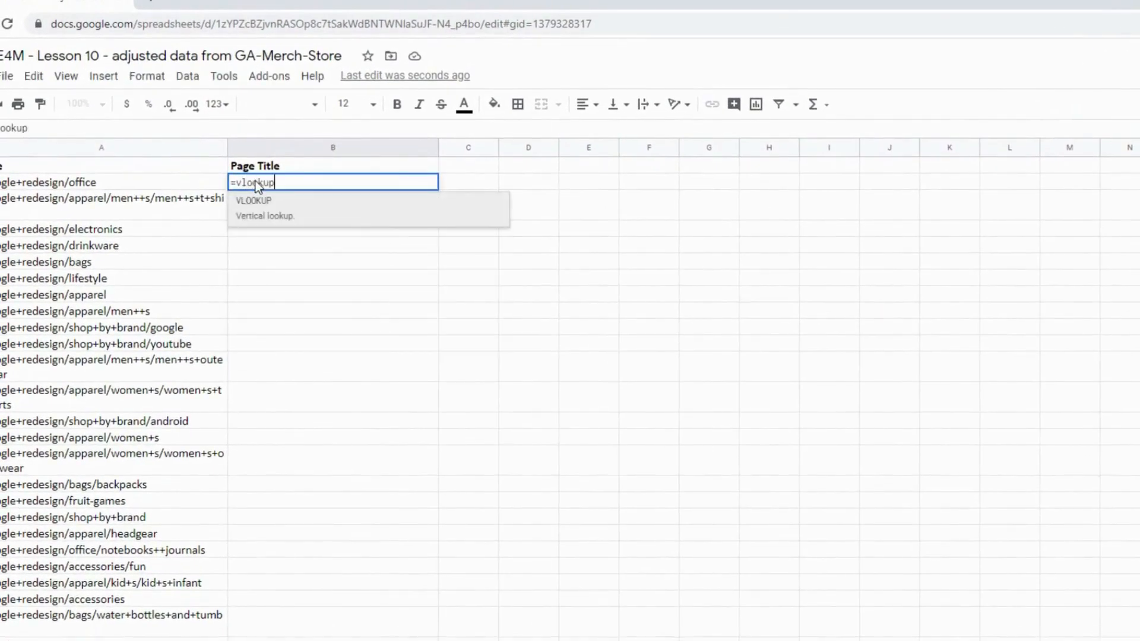
left_click(54, 184)
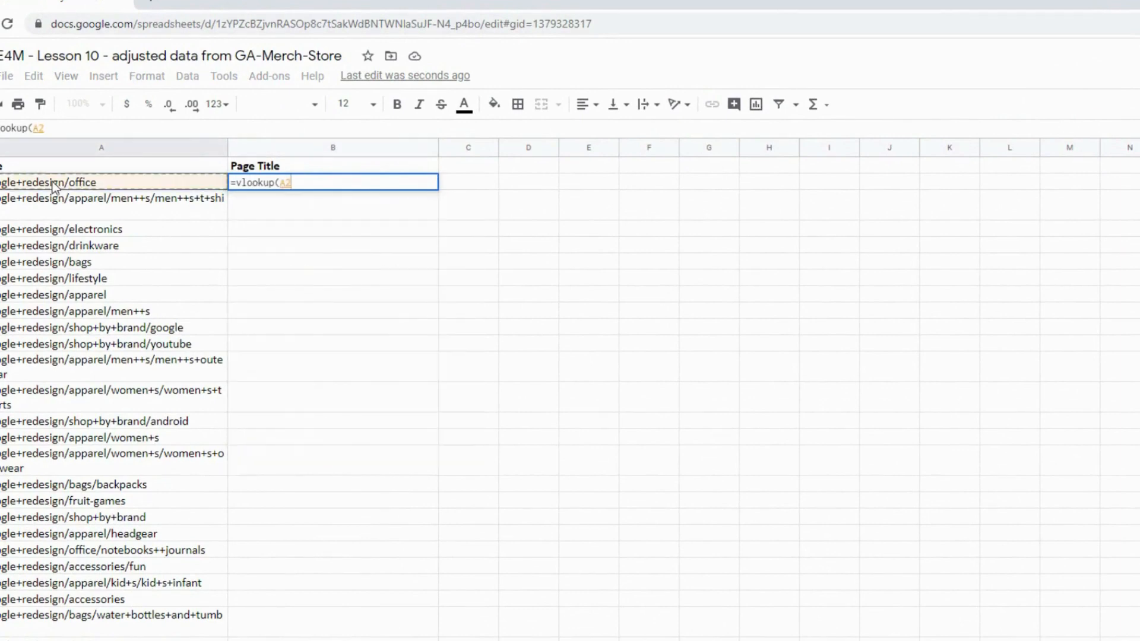
type(",")
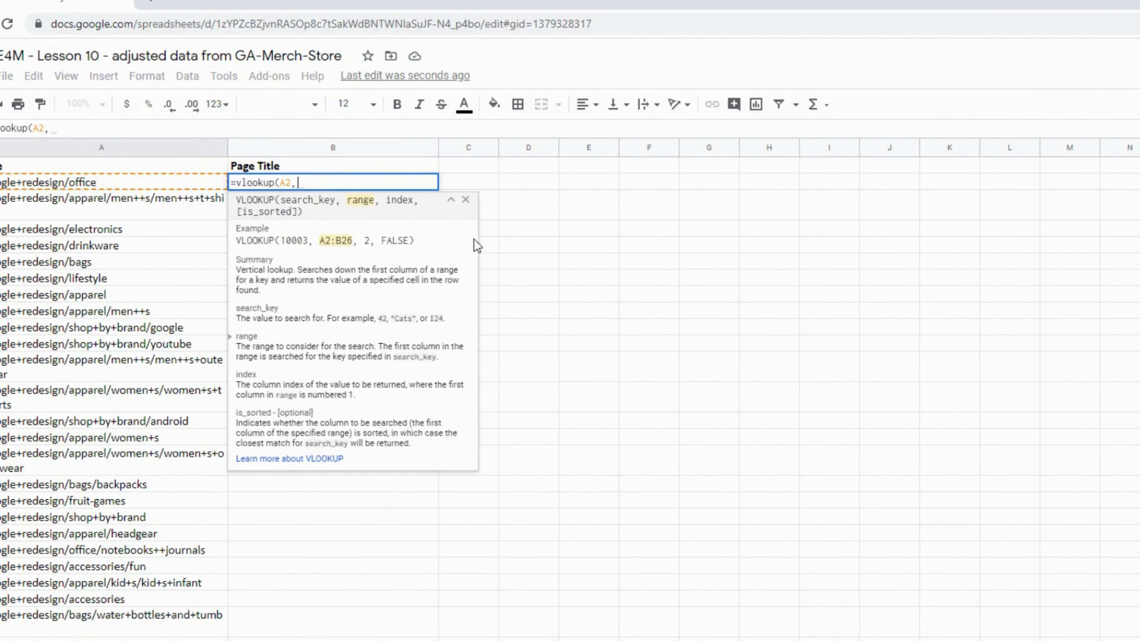
type("Q")
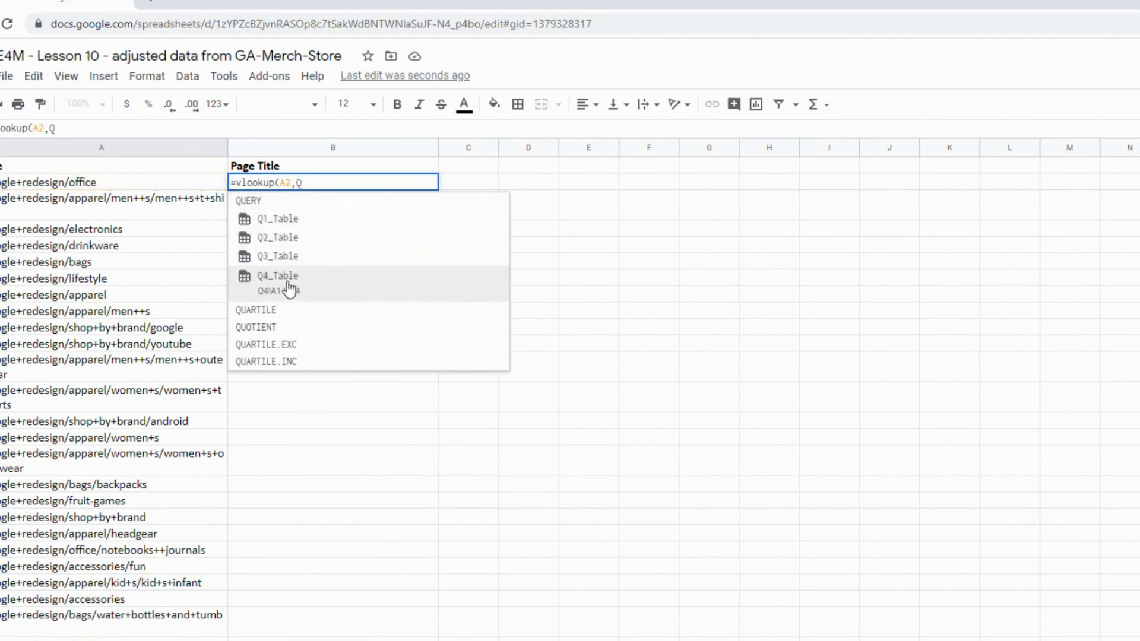
left_click(279, 276)
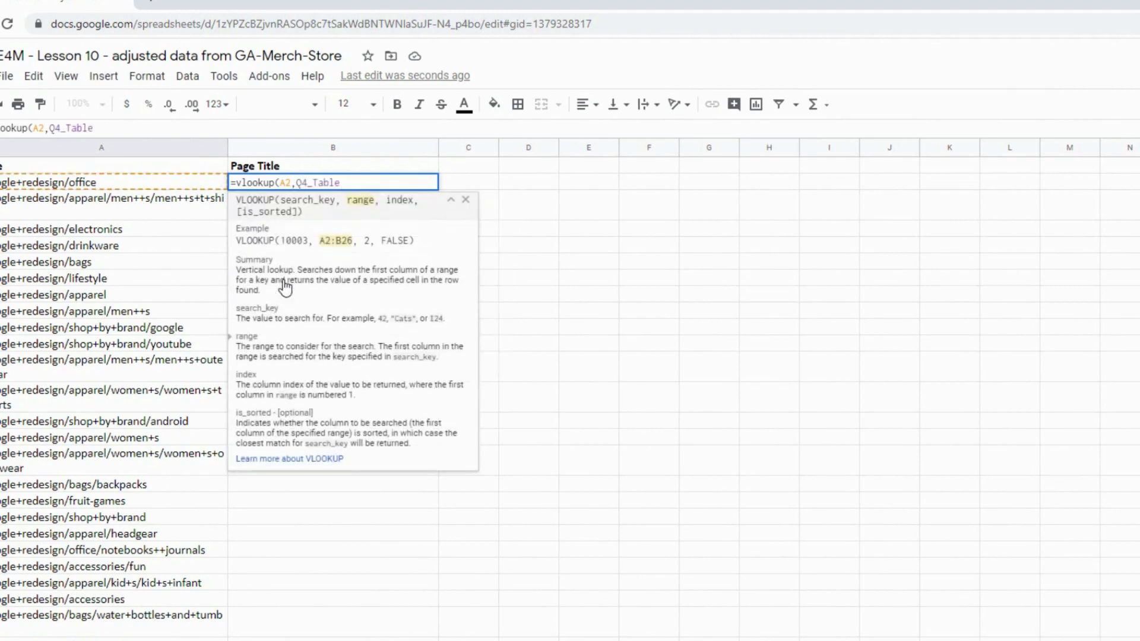
type(",")
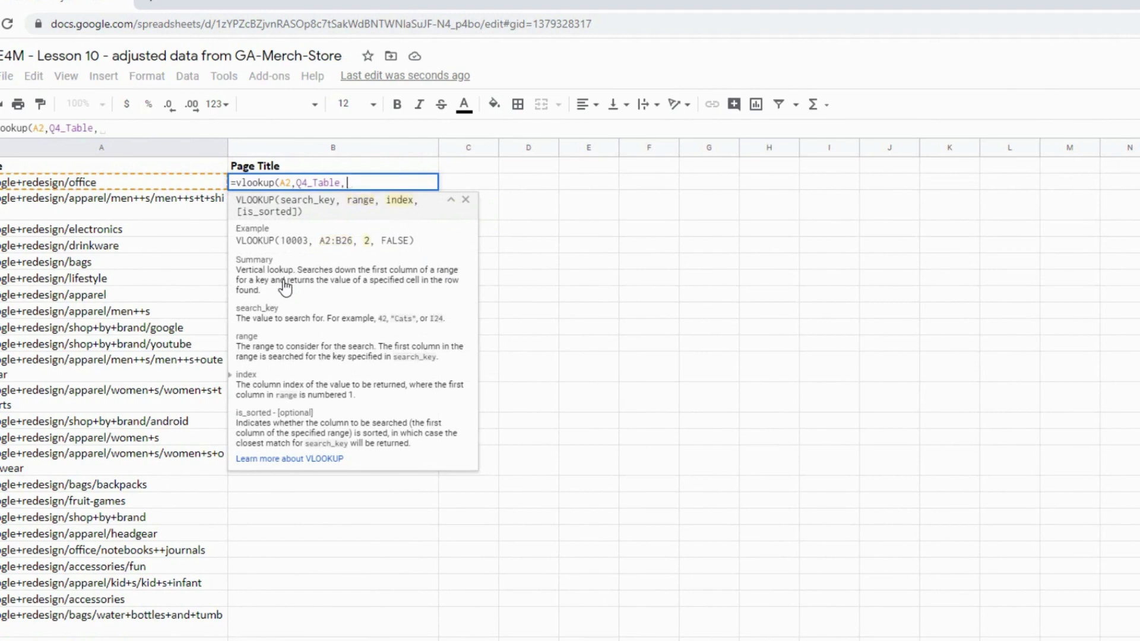
- Check the title column's position in the Q4 sheet and complete the B2 formula with index 2 and False
left_click(332, 640)
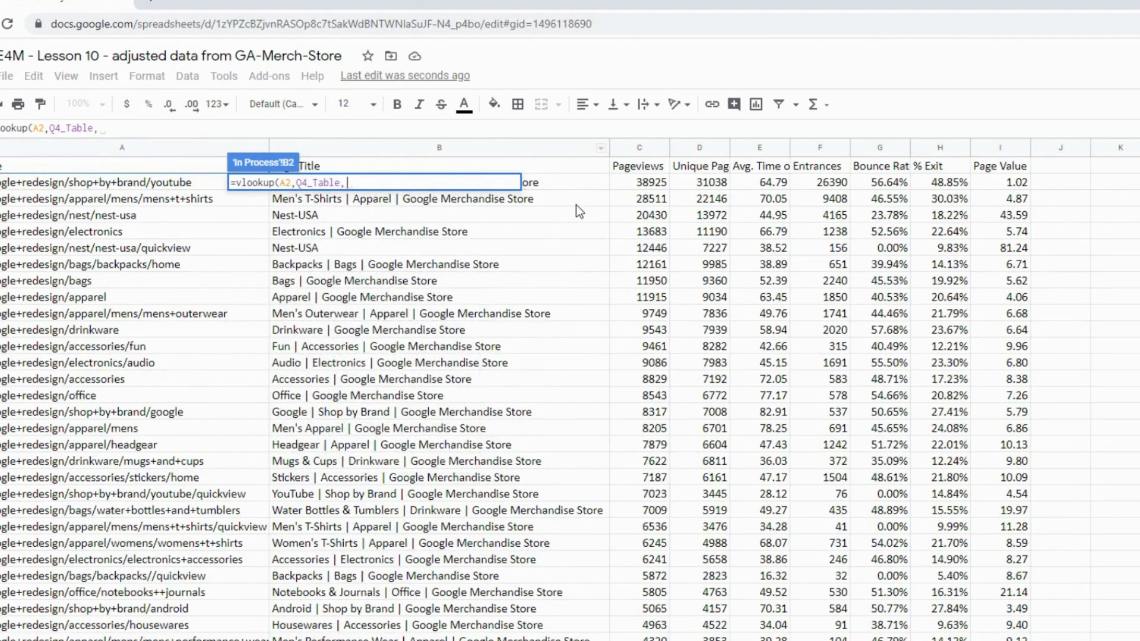
type("2")
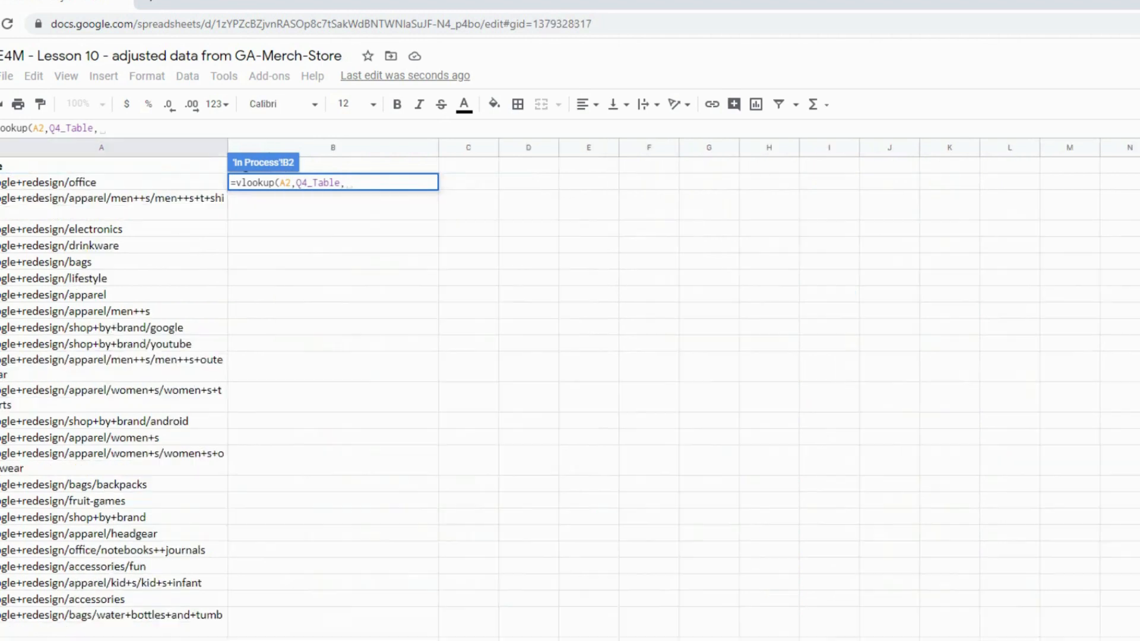
type(",")
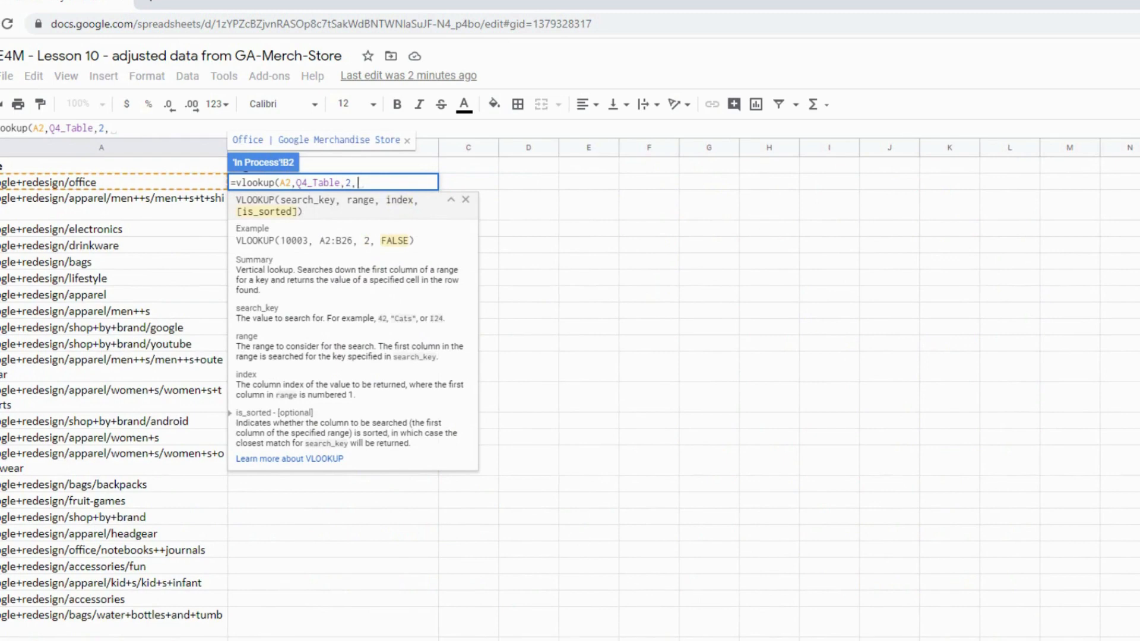
type("False")
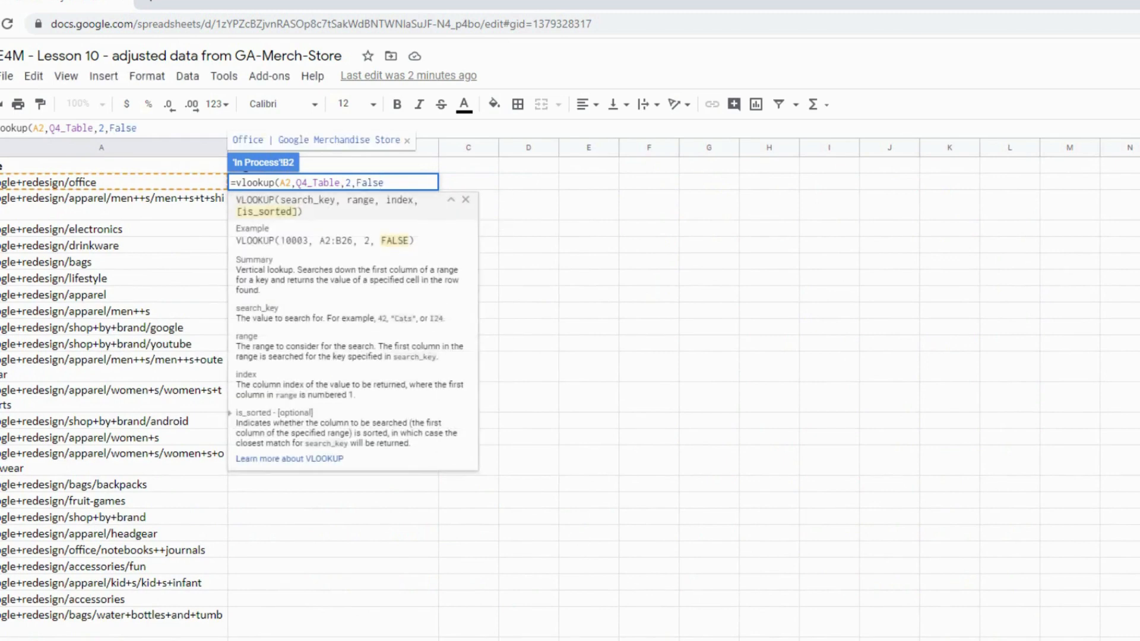
type(")")
key("Return")
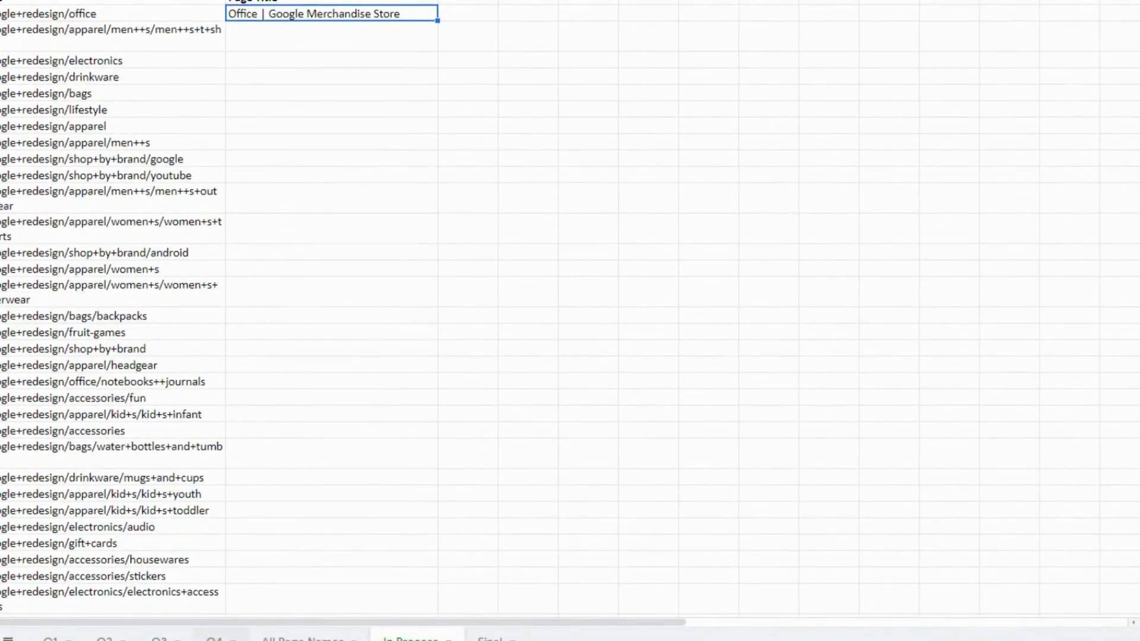
- Verify the page title of the google+redesign/office row in the Q4 sheet, and return to the In Process sheet
left_click(214, 638)
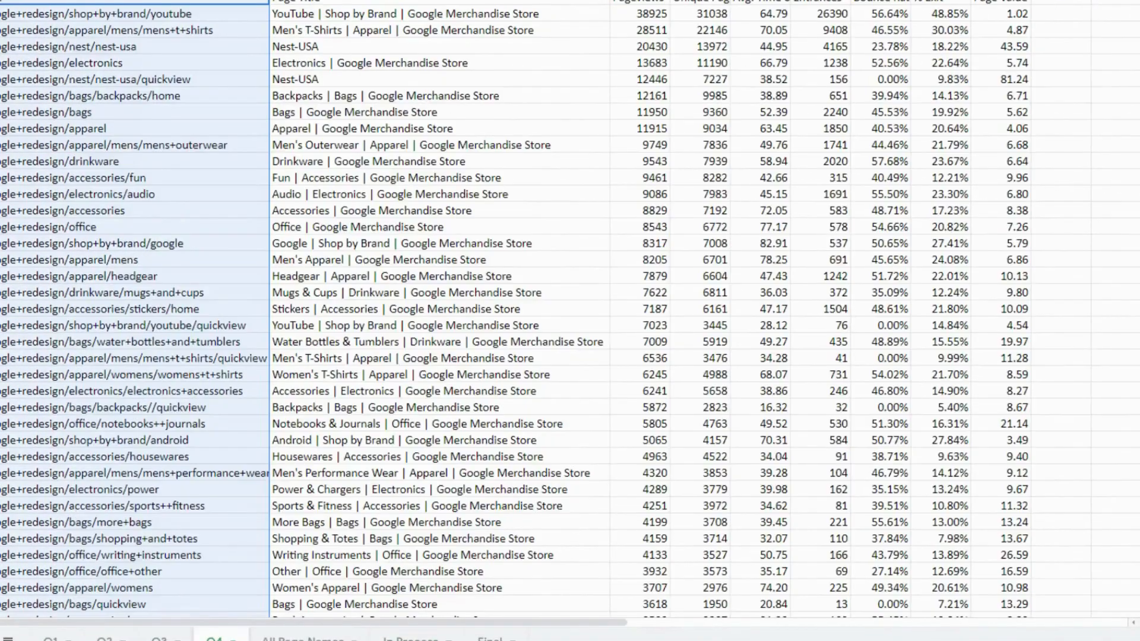
left_click(79, 229)
key("Right")
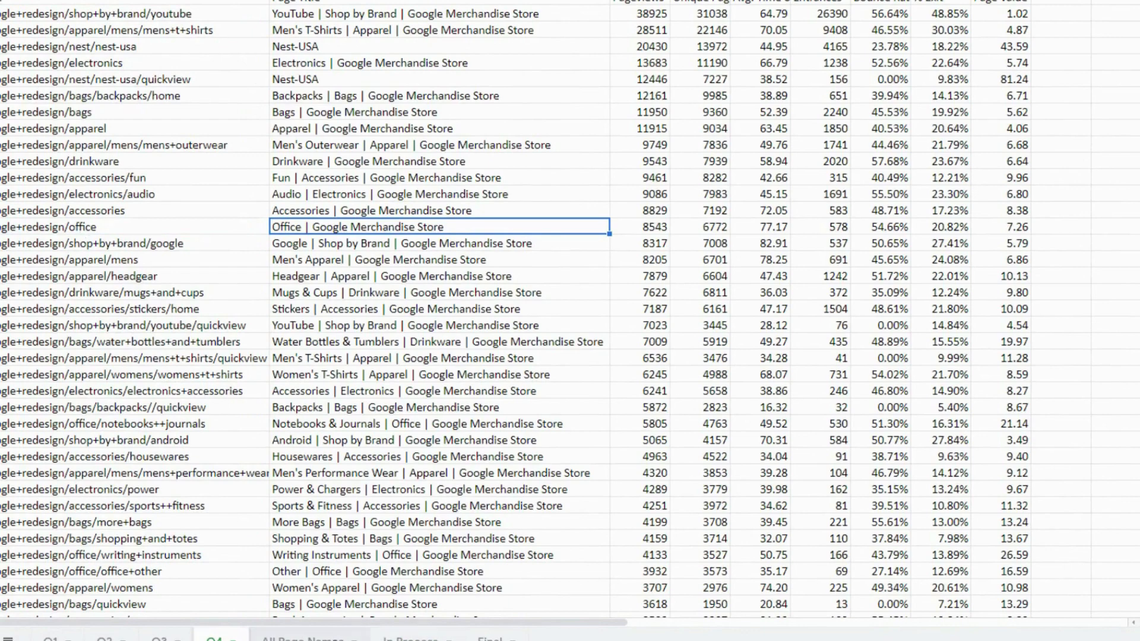
left_click(410, 639)
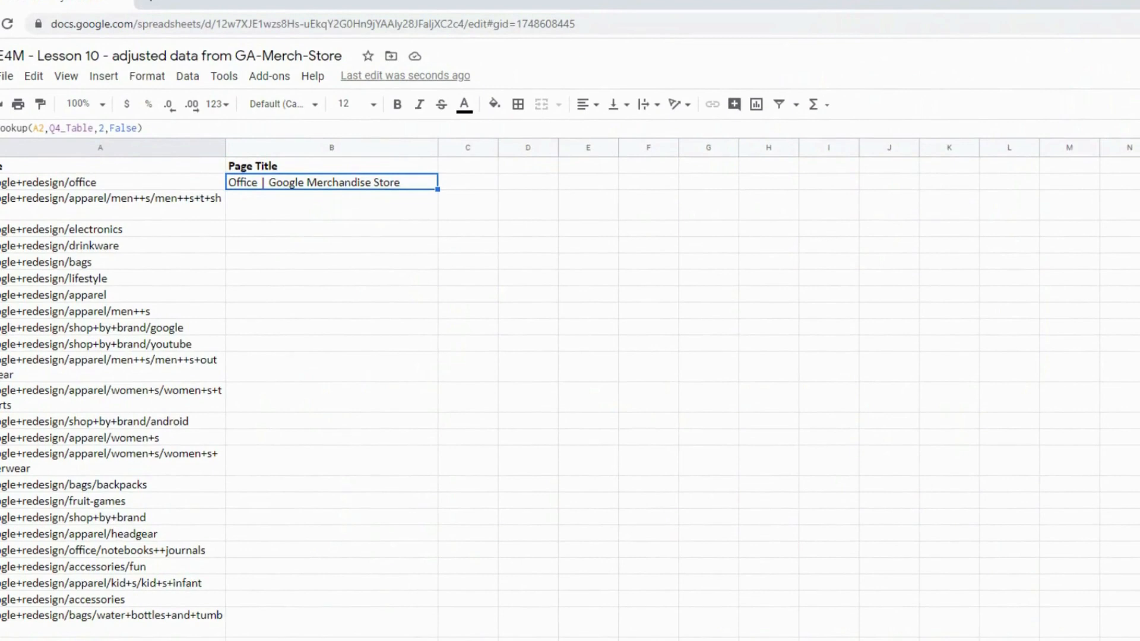
- Copy the VLOOKUP formula from B2 into B3 and check the Q4 sheet for the matching page
key("ctrl+c")
key("Down")
key("ctrl+v")
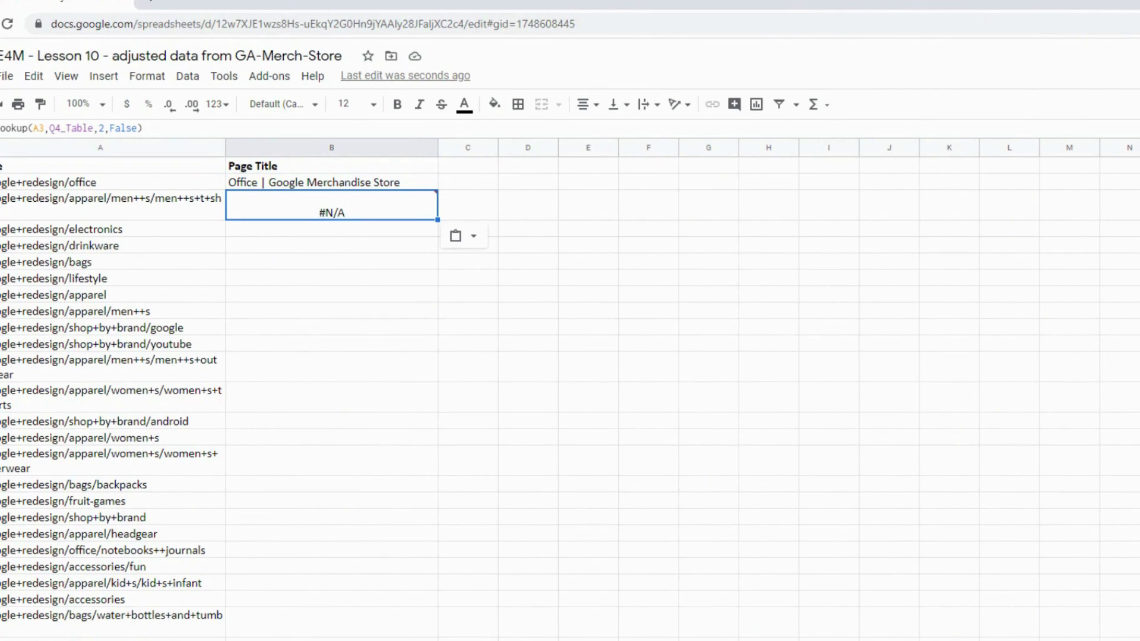
key("ctrl+shift+Page_Up")
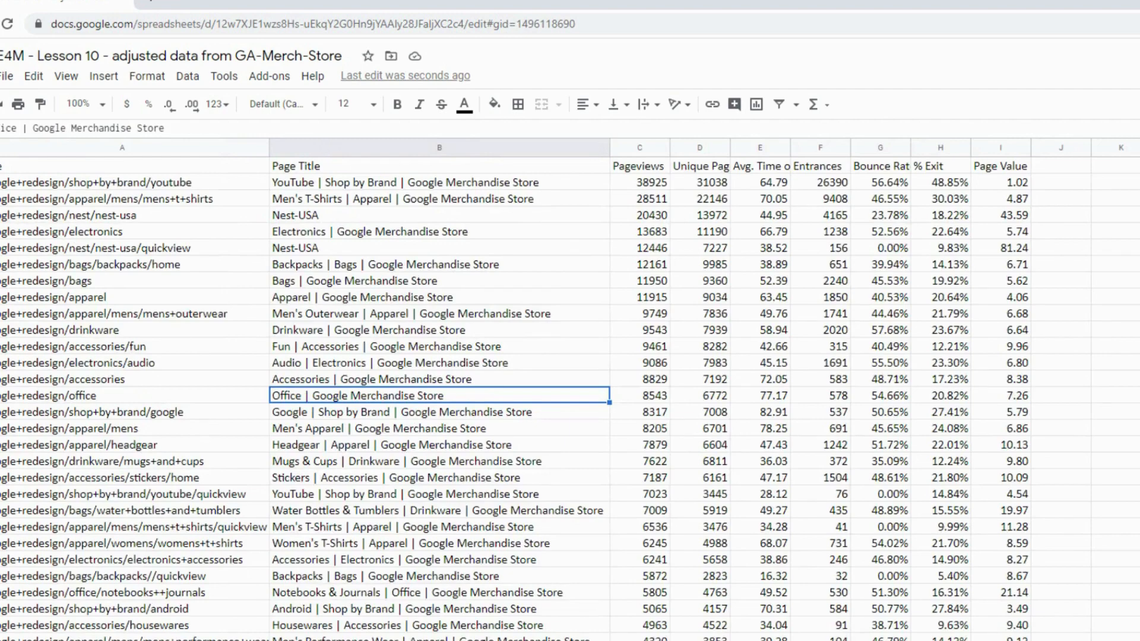
key("ctrl+shift+Page_Down")
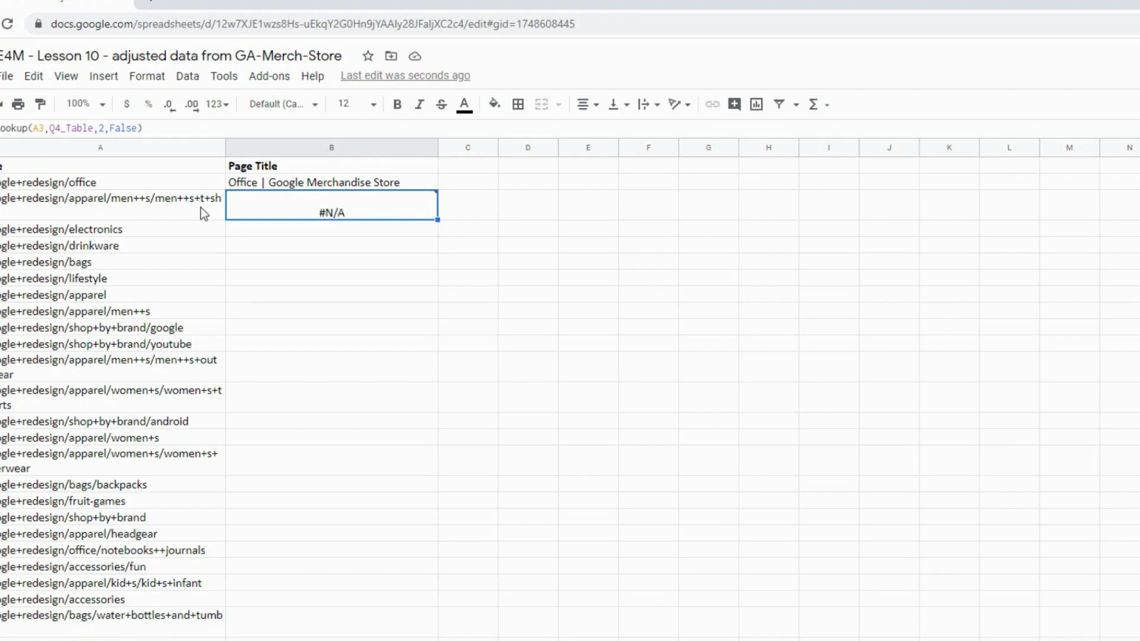
- Wrap the B3 lookup in IFNA with "not found in Q4" as the fallback text
left_click(25, 127)
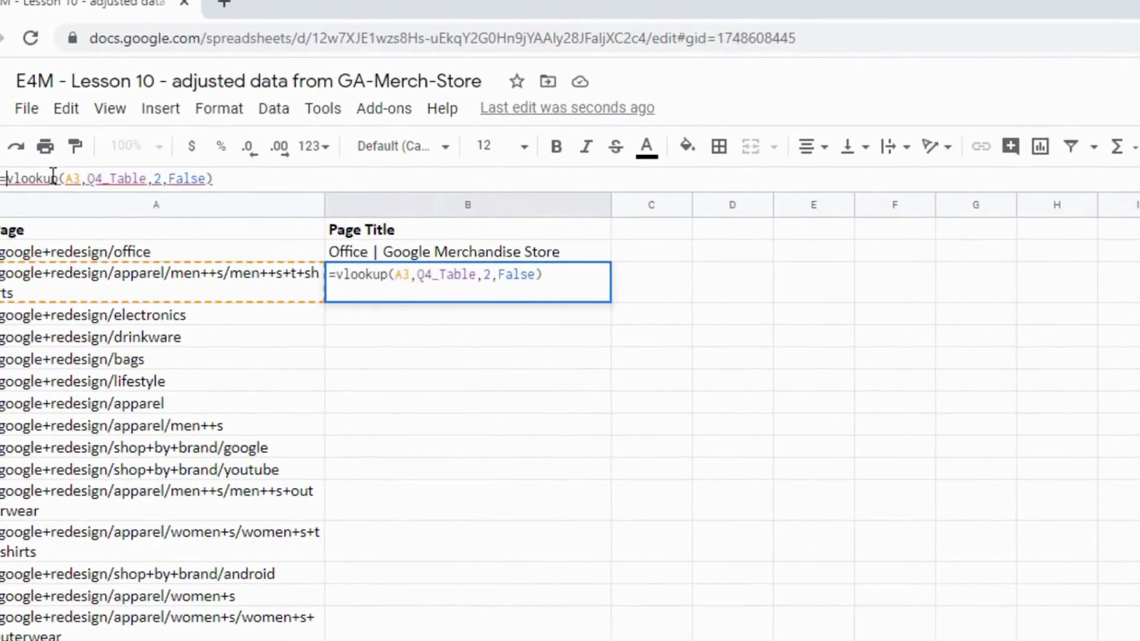
type("ifna")
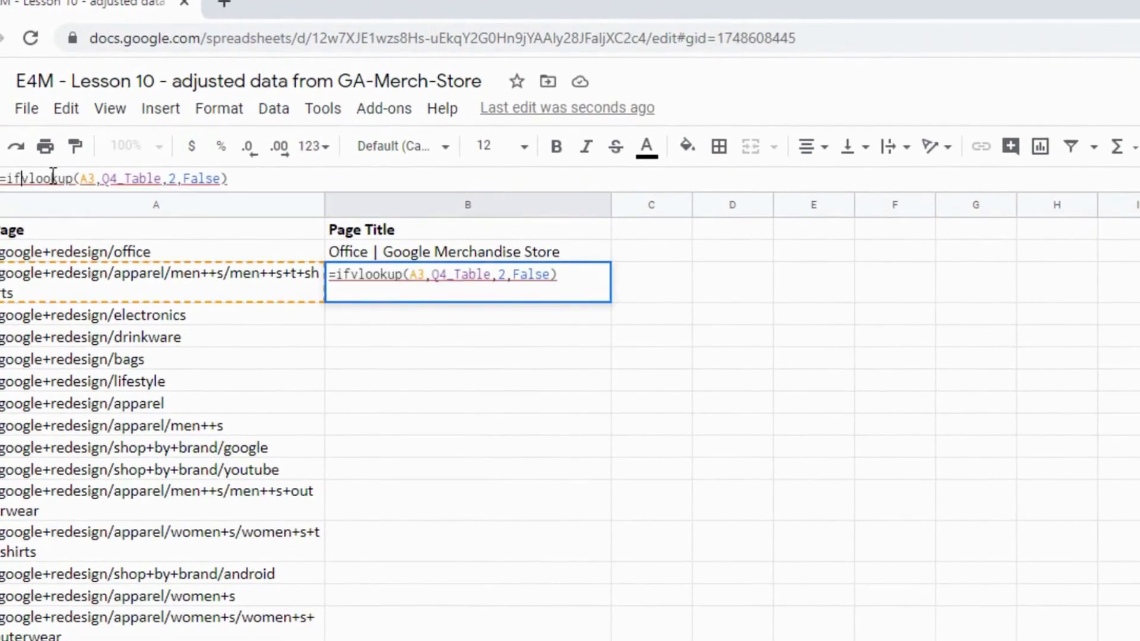
type("(")
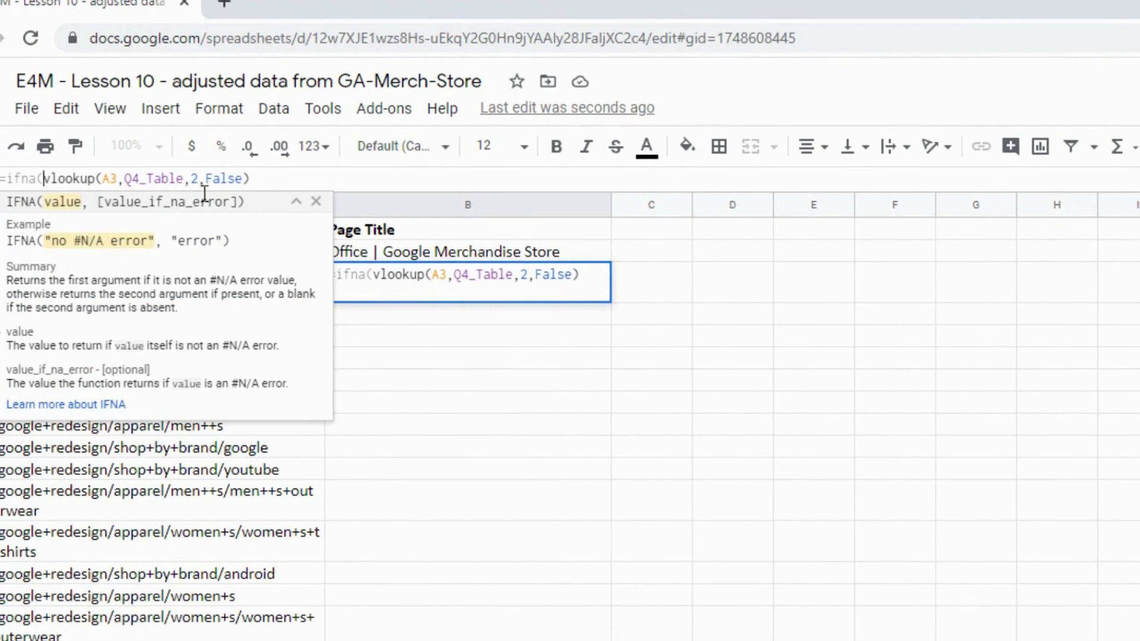
left_click(262, 177)
type(", ")
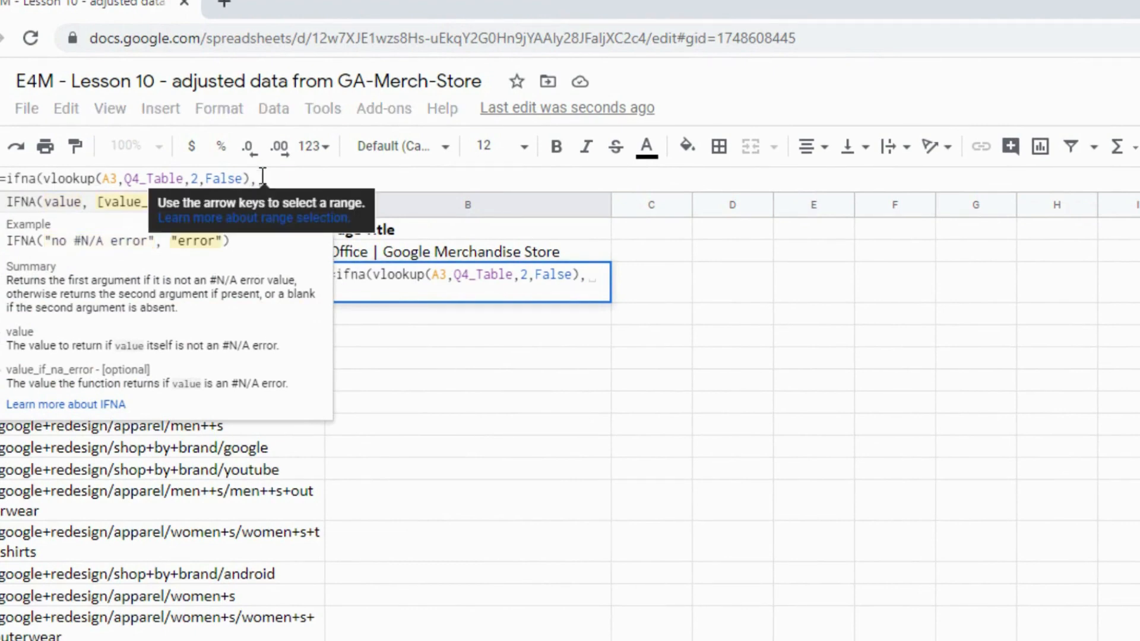
type("\"")
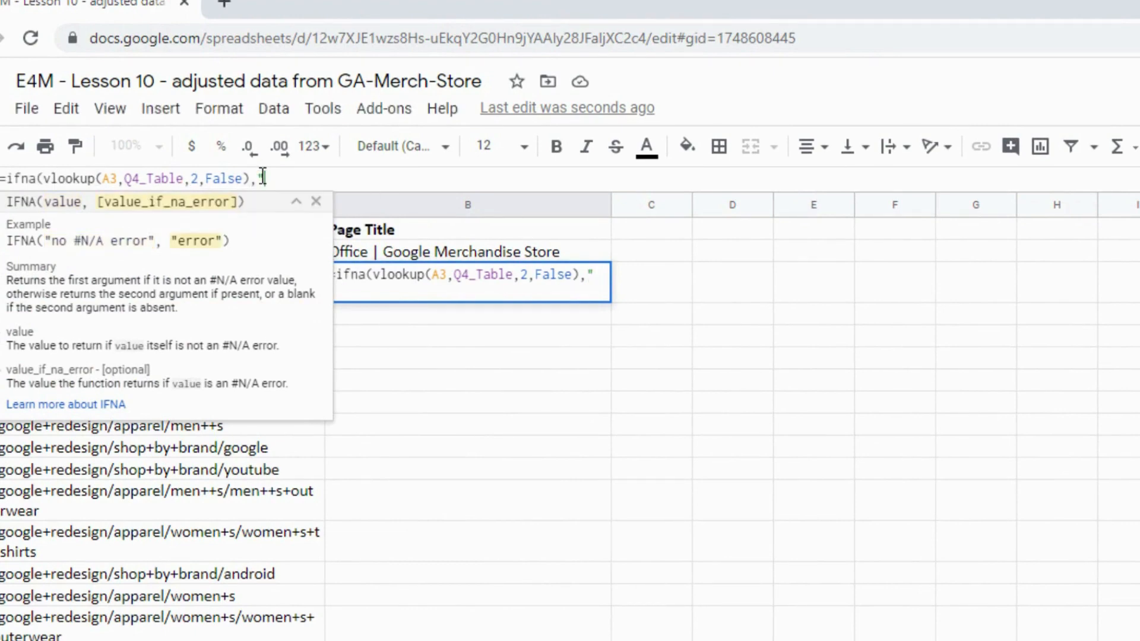
type("not found in")
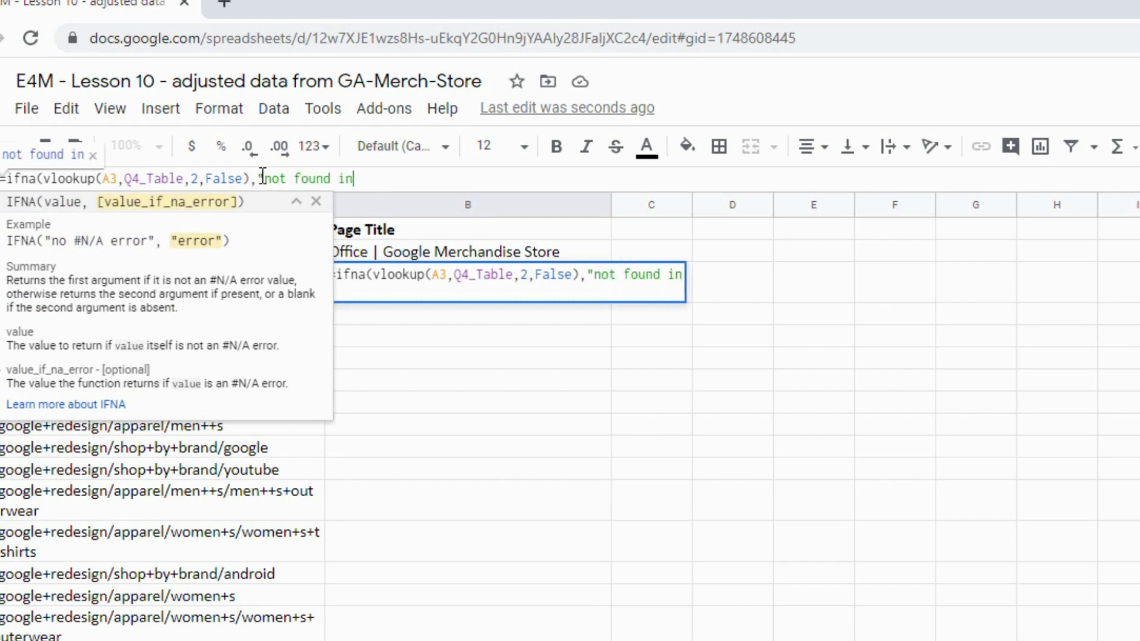
type(" Q4\")")
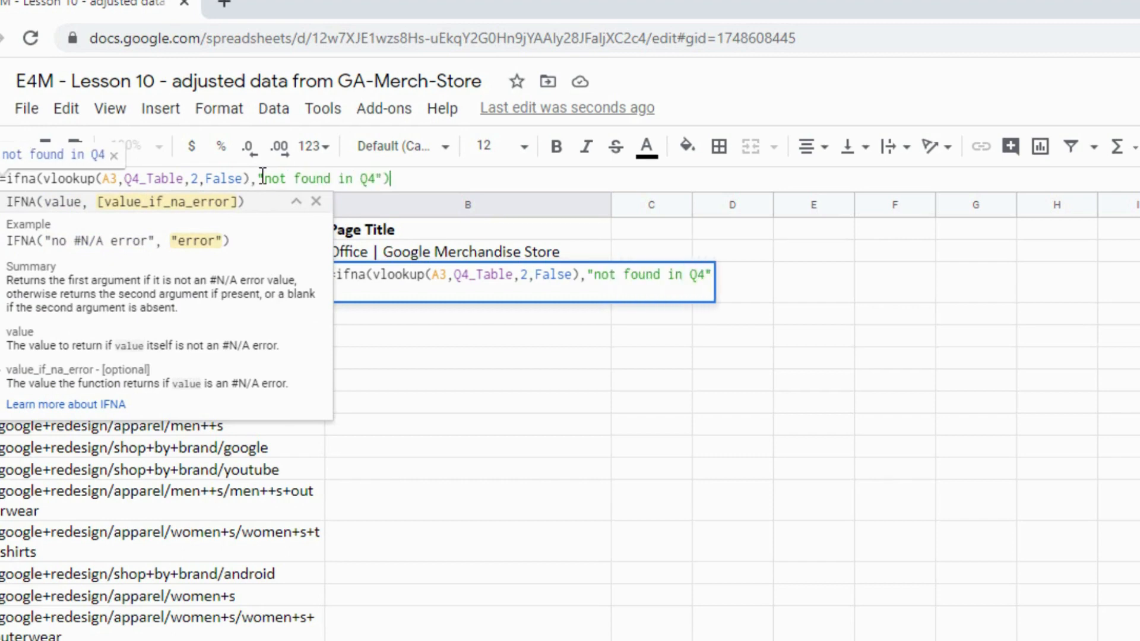
key("Return")
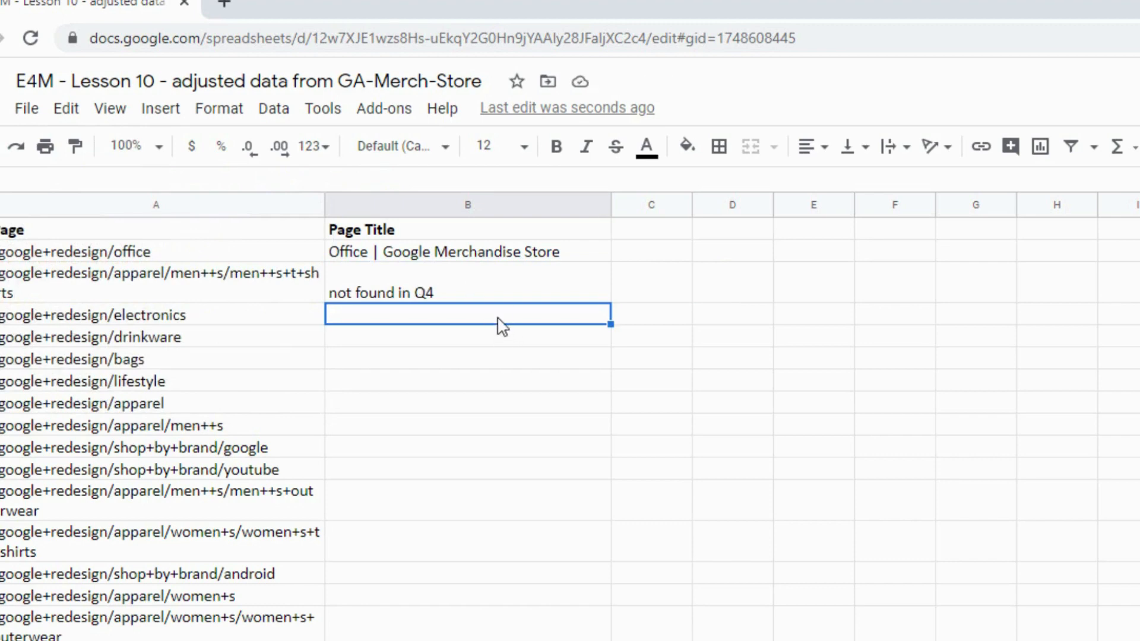
- Replace IFNA with IFERROR in the B3 formula
left_click(460, 295)
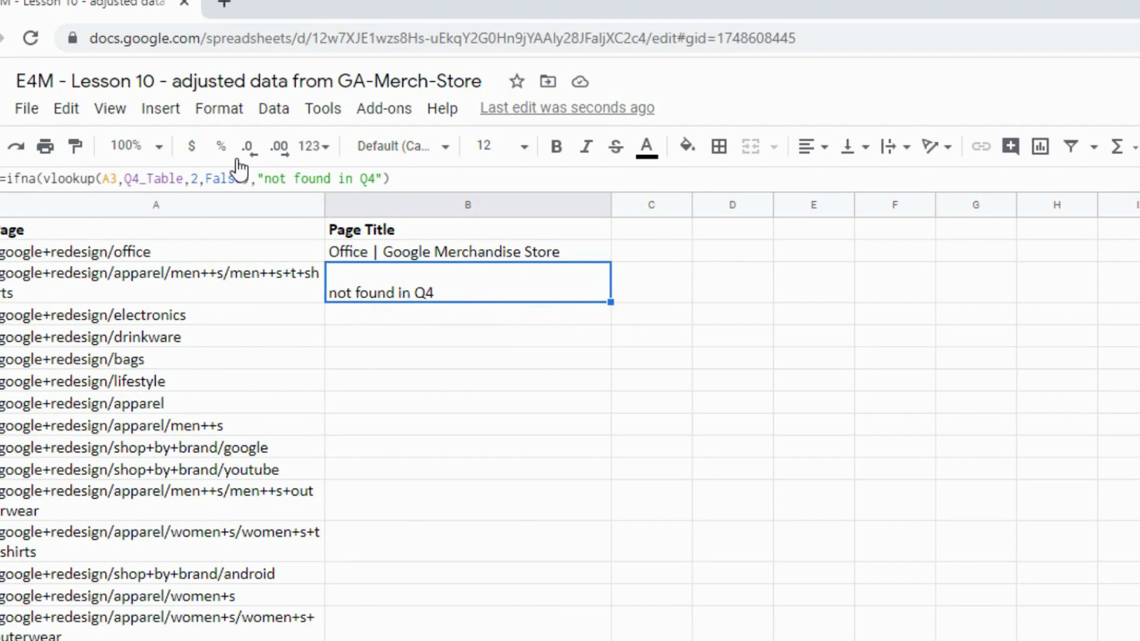
left_click(36, 179)
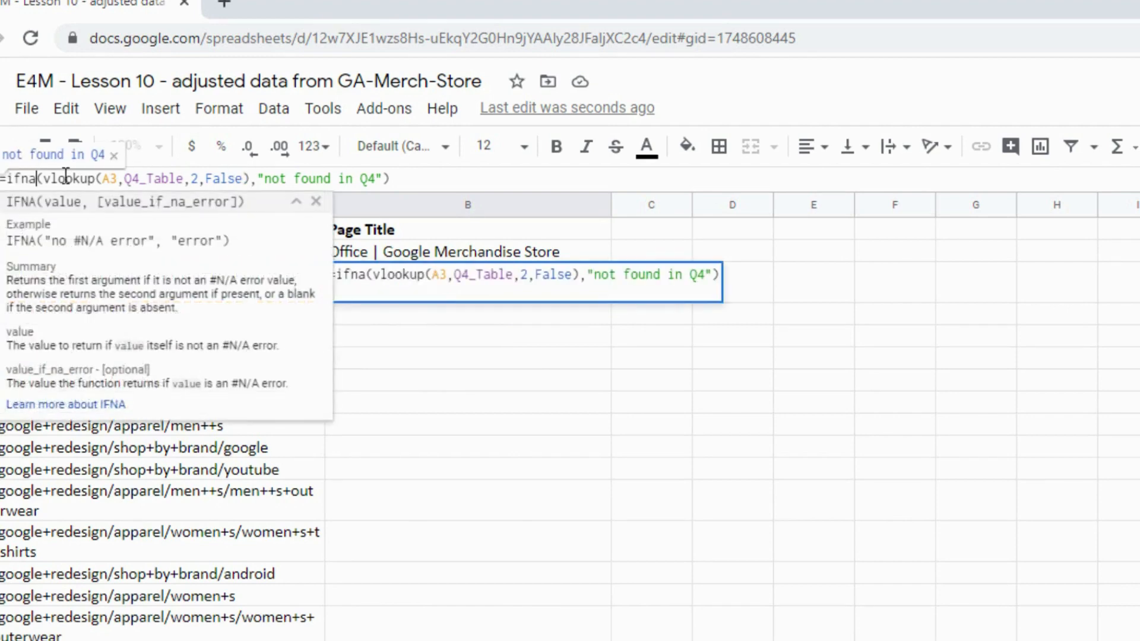
key("BackSpace")
key("BackSpace")
type("error")
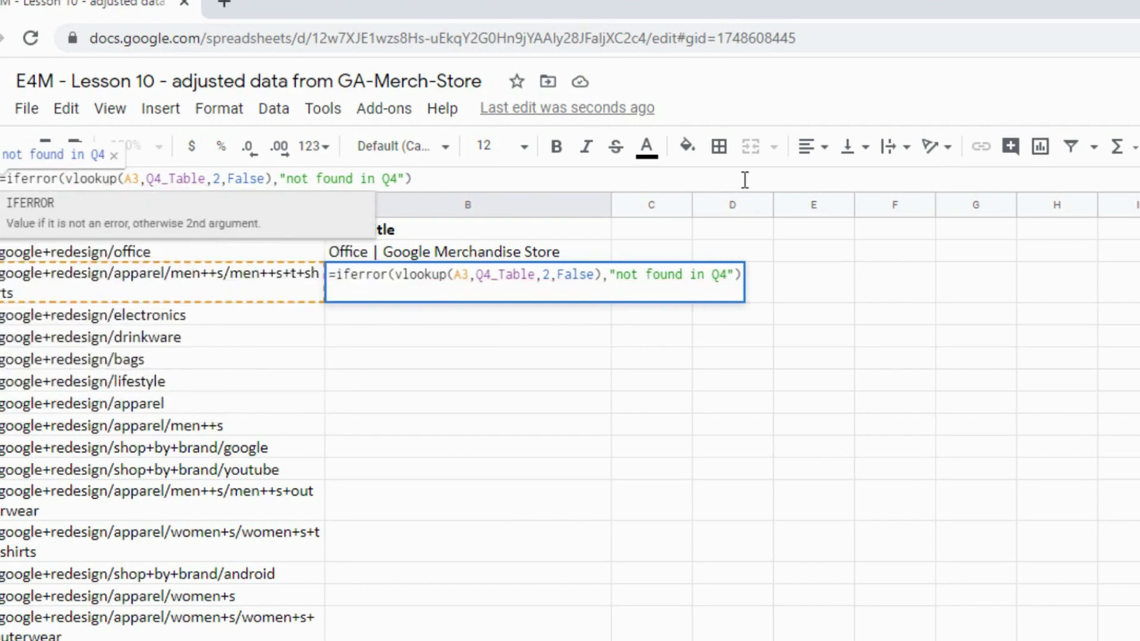
key("Right")
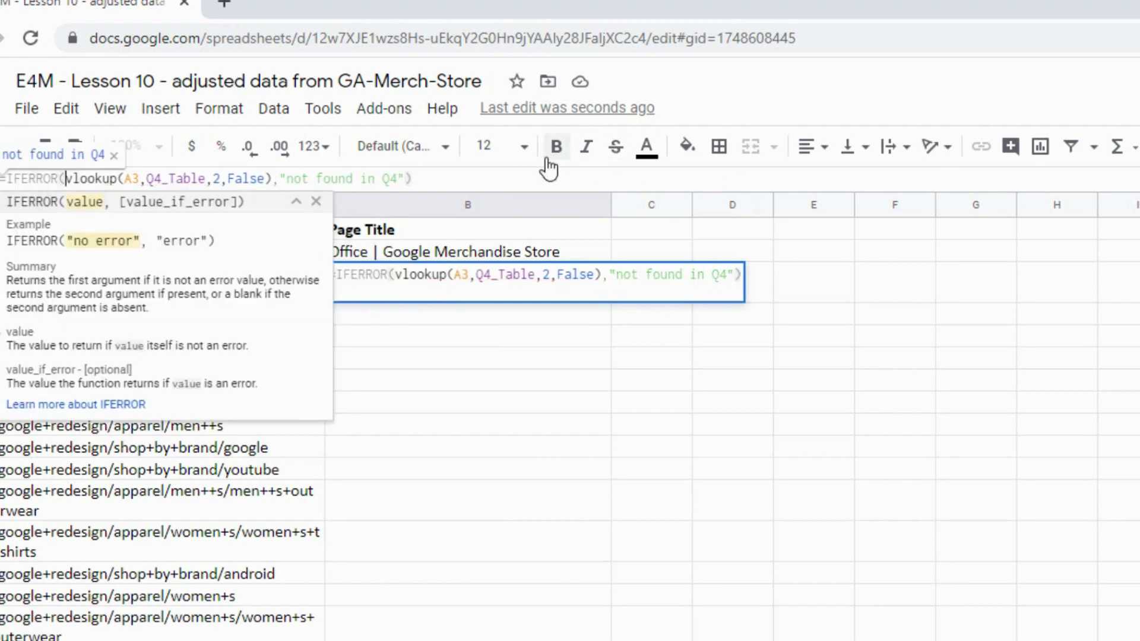
key("Tab")
left_click(401, 285)
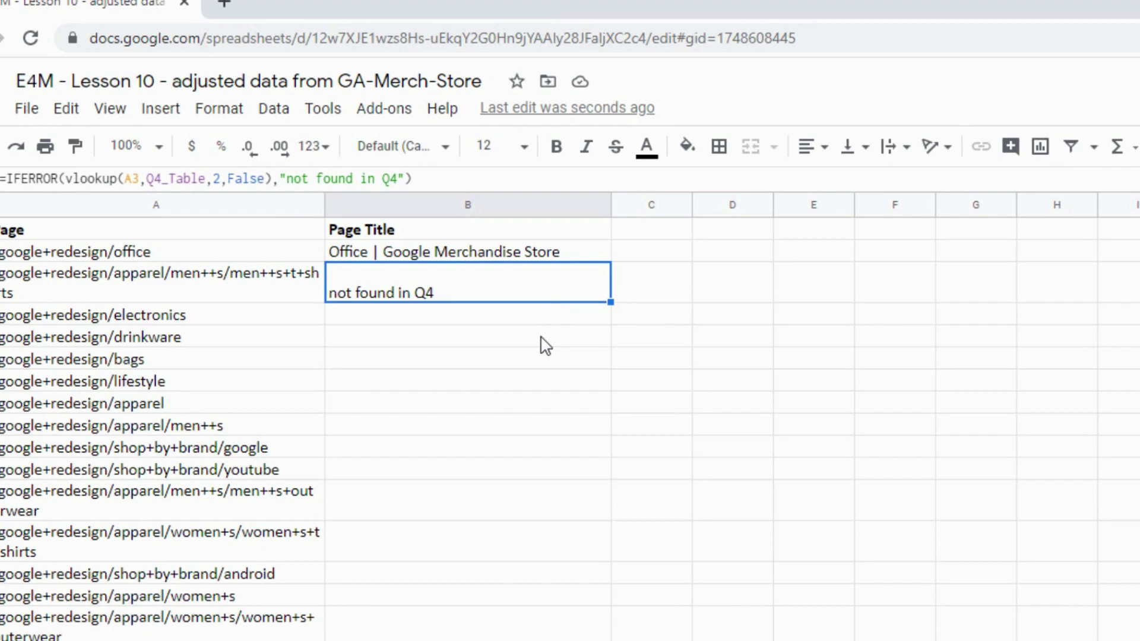
- Copy the IFERROR formula from B3 to B2 and fill it down column B for all listed pages
key("ctrl+c")
key("Up")
key("ctrl+v")
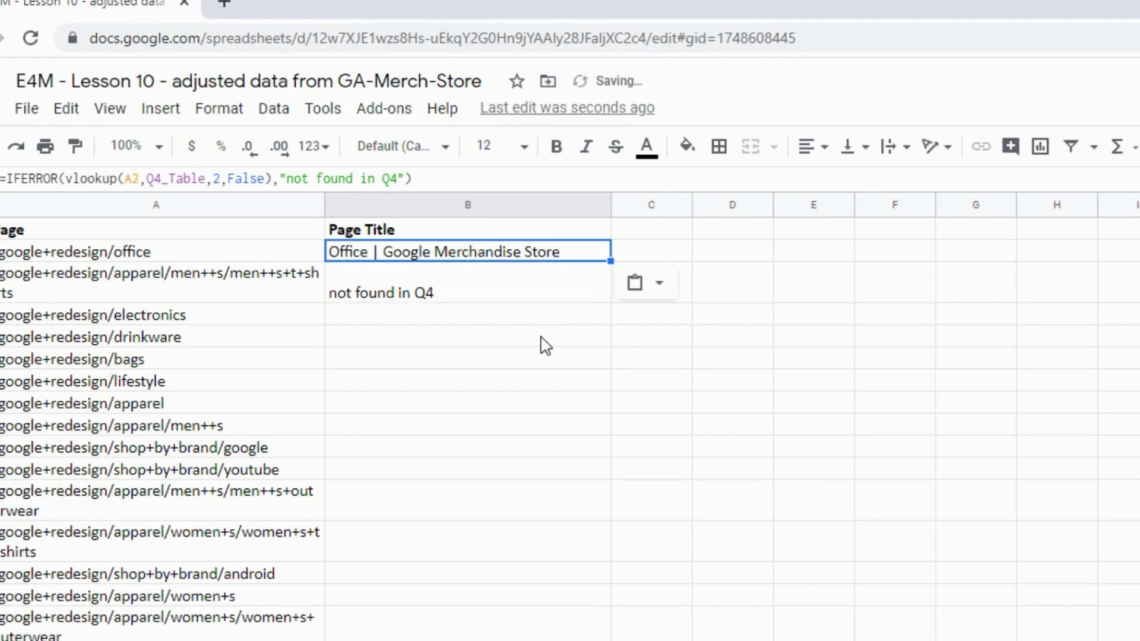
left_click_drag(607, 262, 545, 496)
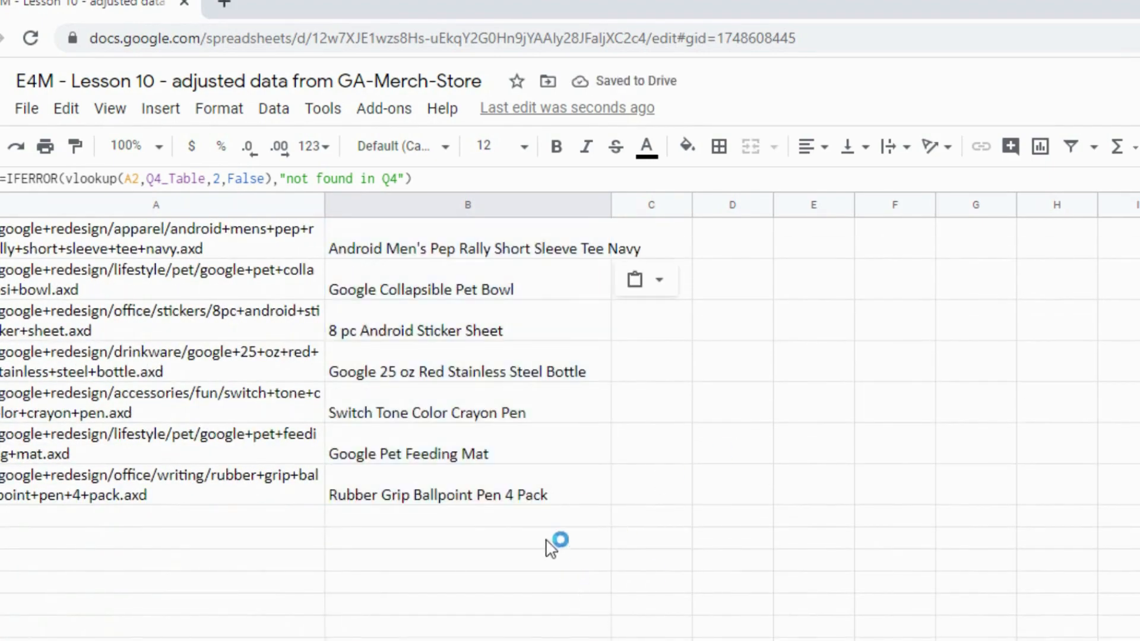
scroll(534, 484, "up", 15)
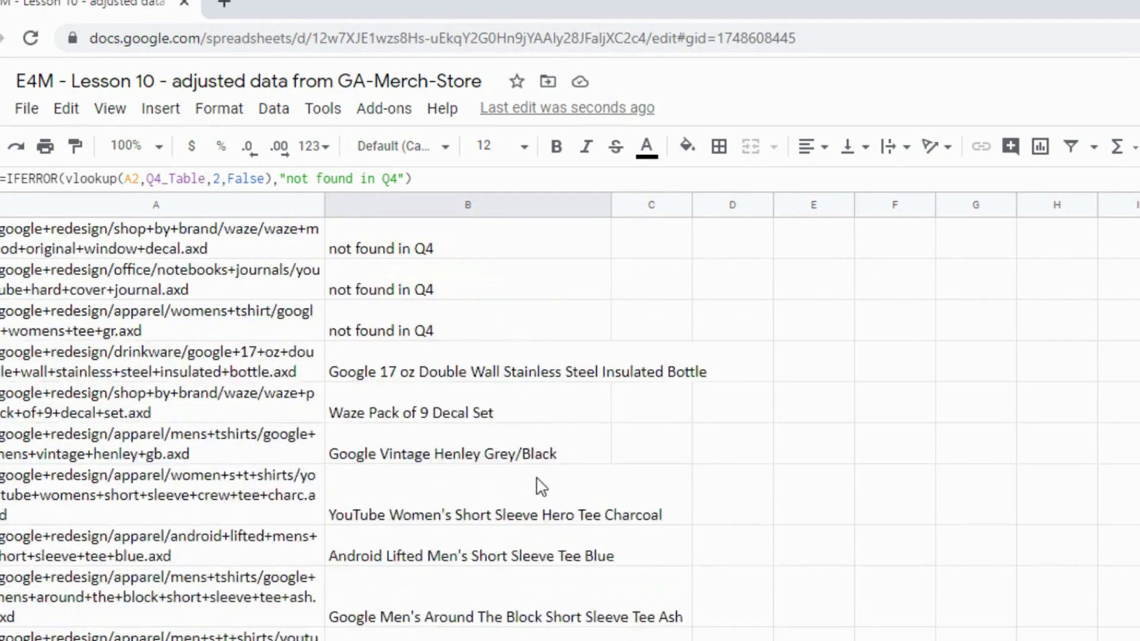
scroll(528, 491, "up", 15)
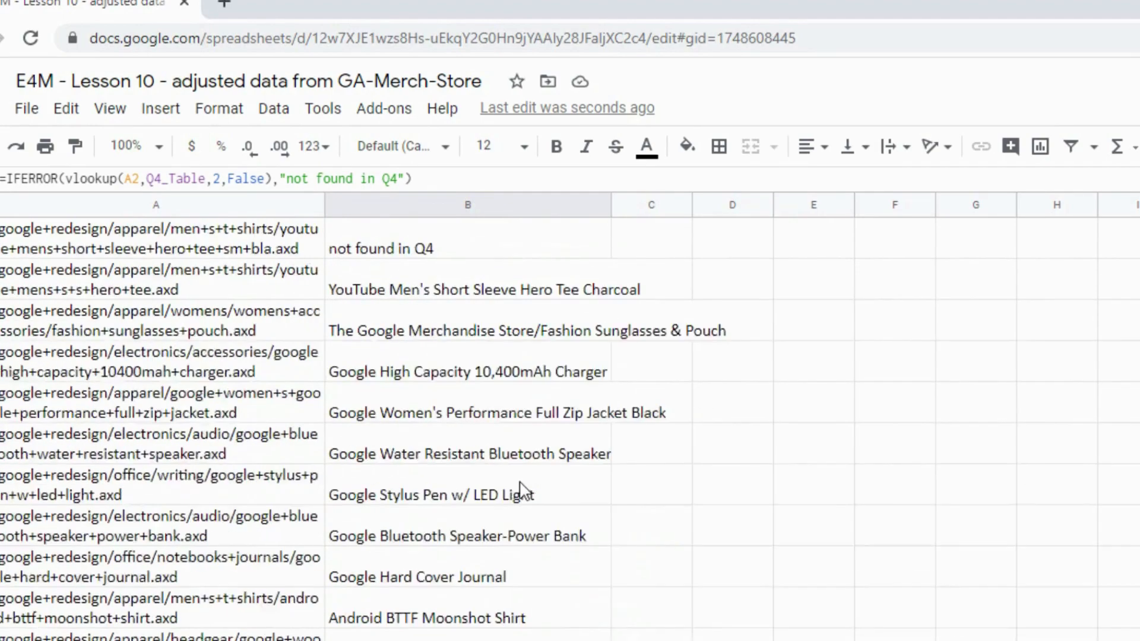
key("ctrl+Home")
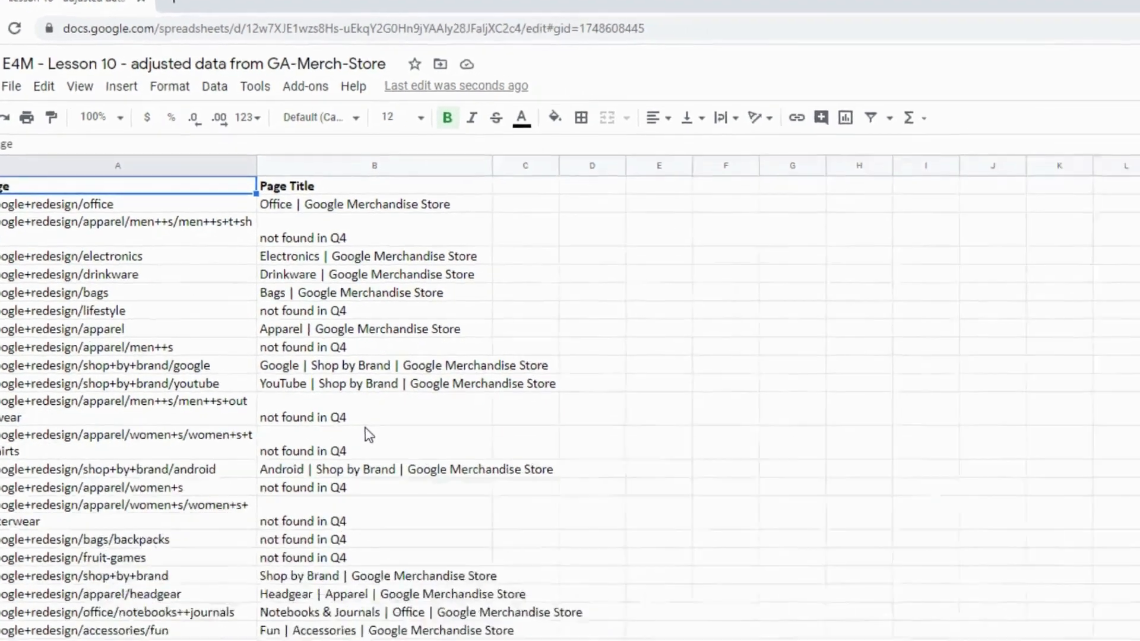
- Examine how the Final sheet lays out its Page Views and Page Value quarter columns
left_click(385, 638)
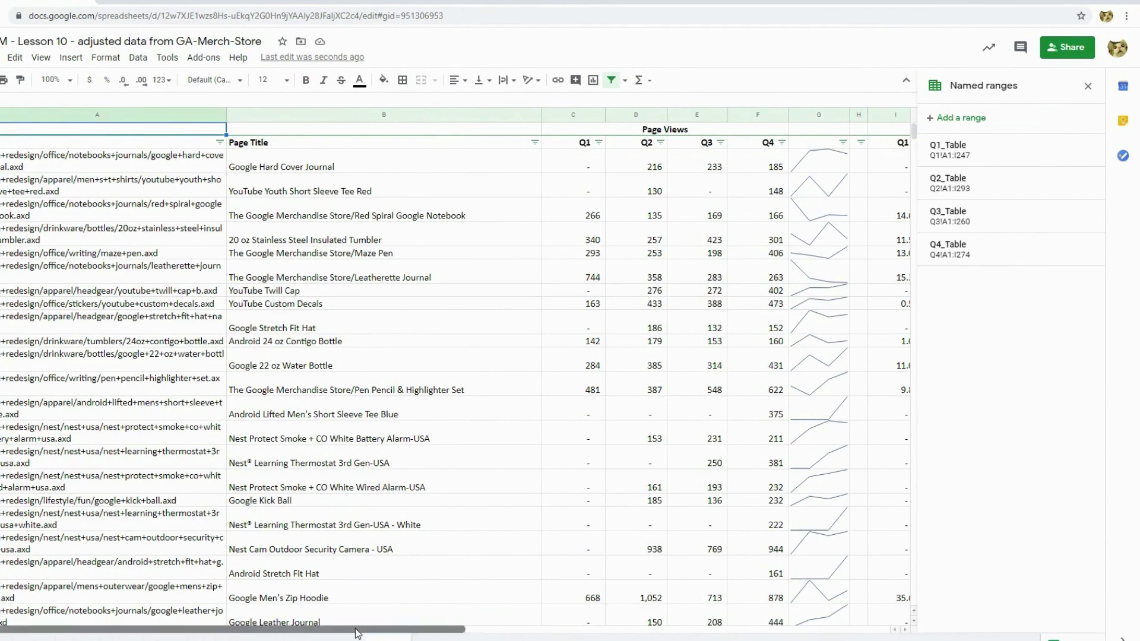
left_click_drag(345, 630, 472, 630)
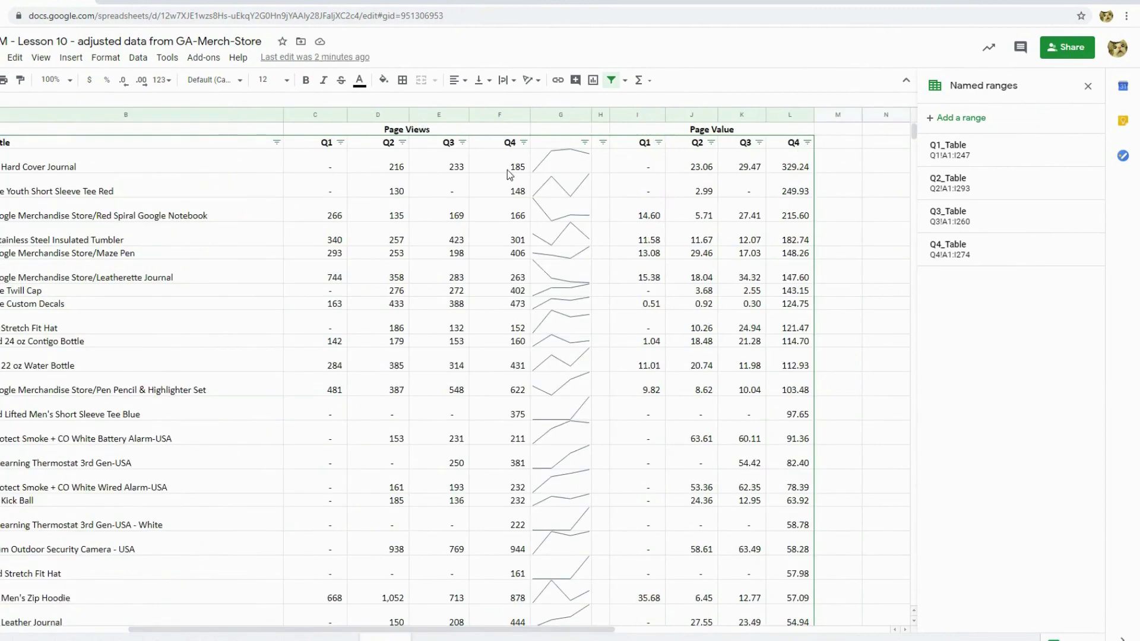
left_click_drag(322, 630, 204, 631)
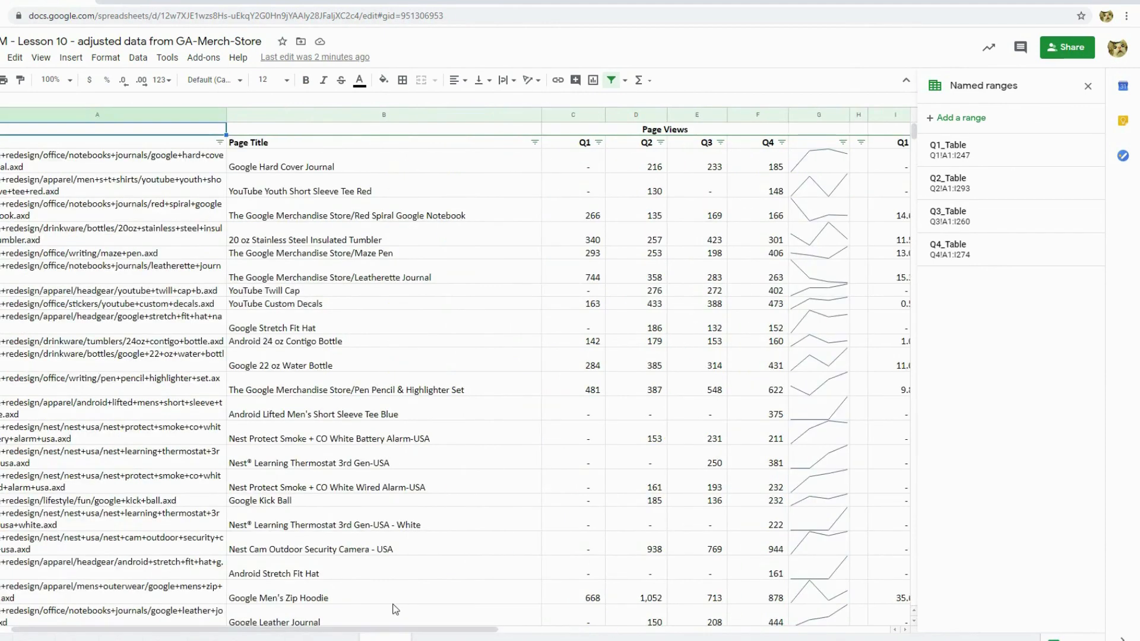
- Enter the headers Q1, Q2, Q3 and Q4 in C1:F1 of the In Process sheet
left_click(322, 637)
type("Q1")
key("Tab")
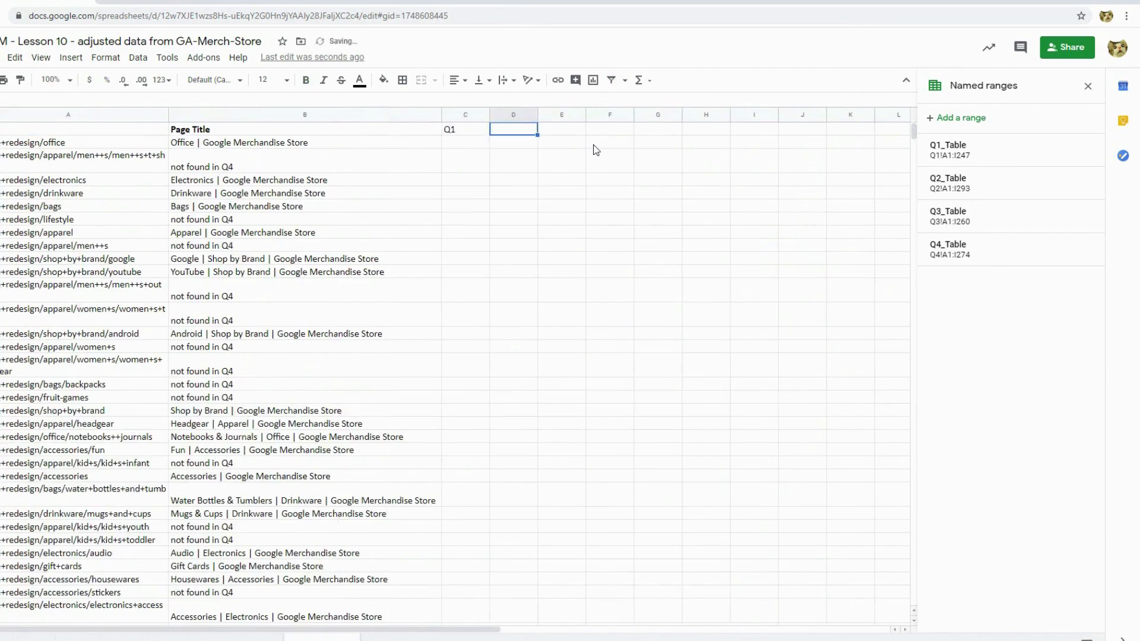
type("Q2")
key("Tab")
type("Q3")
key("Tab")
type("Q4")
- Copy the Q1–Q4 headers from C1:F1 to I1:L1
key("Left")
key("Left")
key("Left")
key("ctrl+shift+Right")
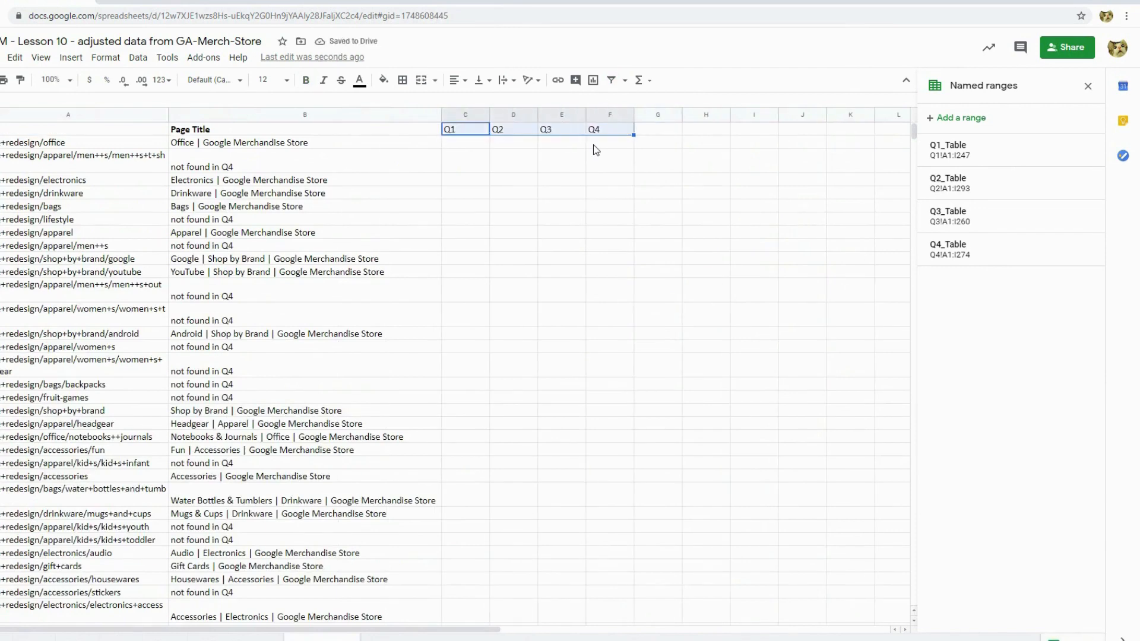
key("ctrl+c")
key("ctrl+Right")
key("Right")
key("Right")
key("Right")
key("ctrl+v")
- Insert a row above the headers and add a Page Views heading merged across C1:F1
right_click(1, 129)
left_click(35, 205)
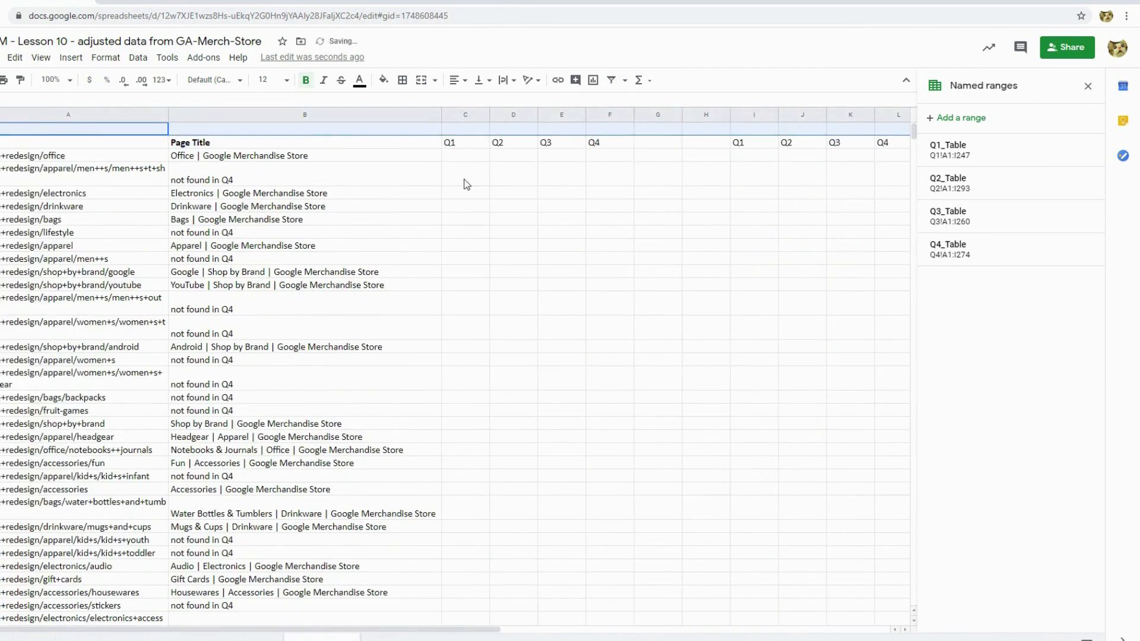
left_click(461, 129)
type("Page Views")
key("Return")
left_click_drag(461, 129, 612, 129)
left_click(422, 79)
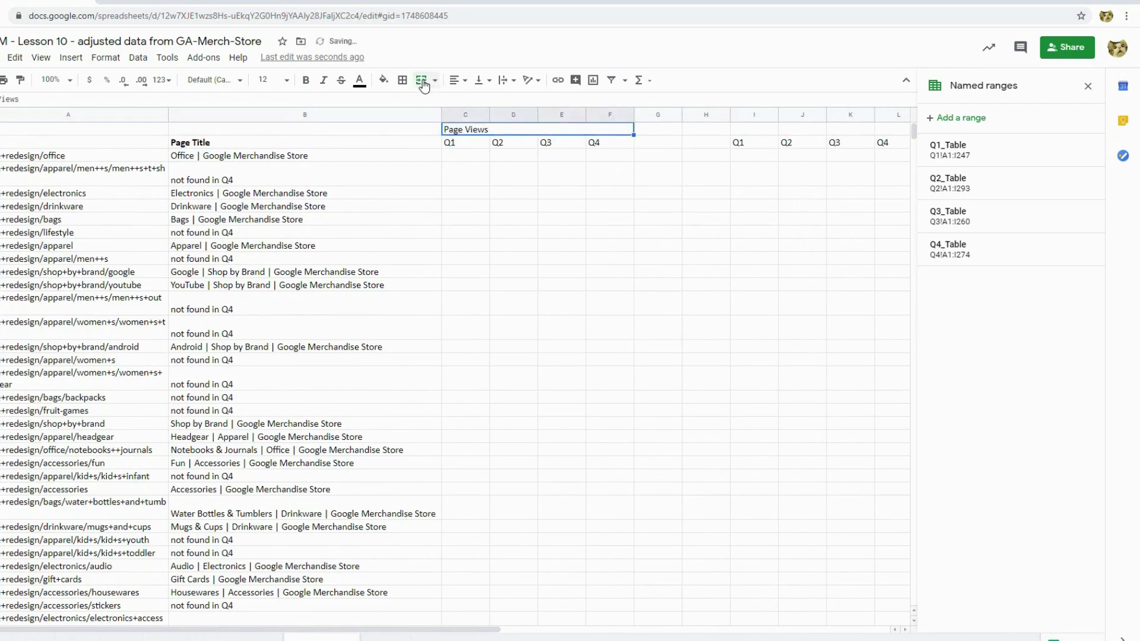
- Center the Page Views heading, make it bold and set its font size to 14
left_click(457, 80)
left_click(472, 104)
left_click(306, 80)
left_click(279, 79)
left_click(266, 231)
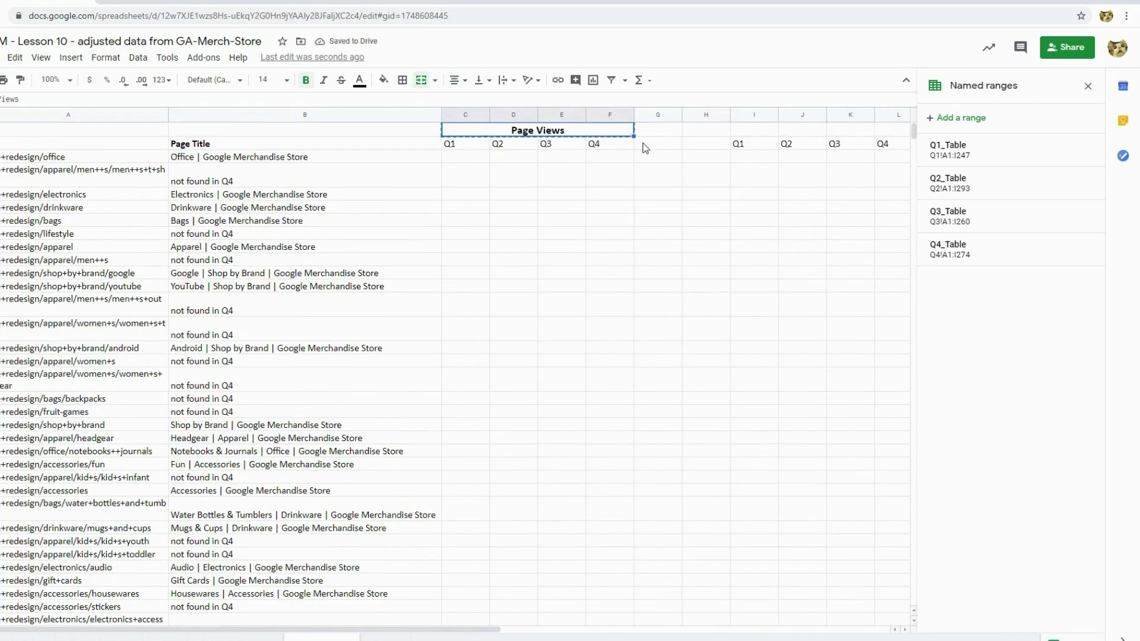
- Copy the Page Views heading to I1:L1 and change its text to Page Value
key("ctrl+c")
key("Right")
key("Right")
key("Right")
key("ctrl+v")
type("Page Value")
key("Return")
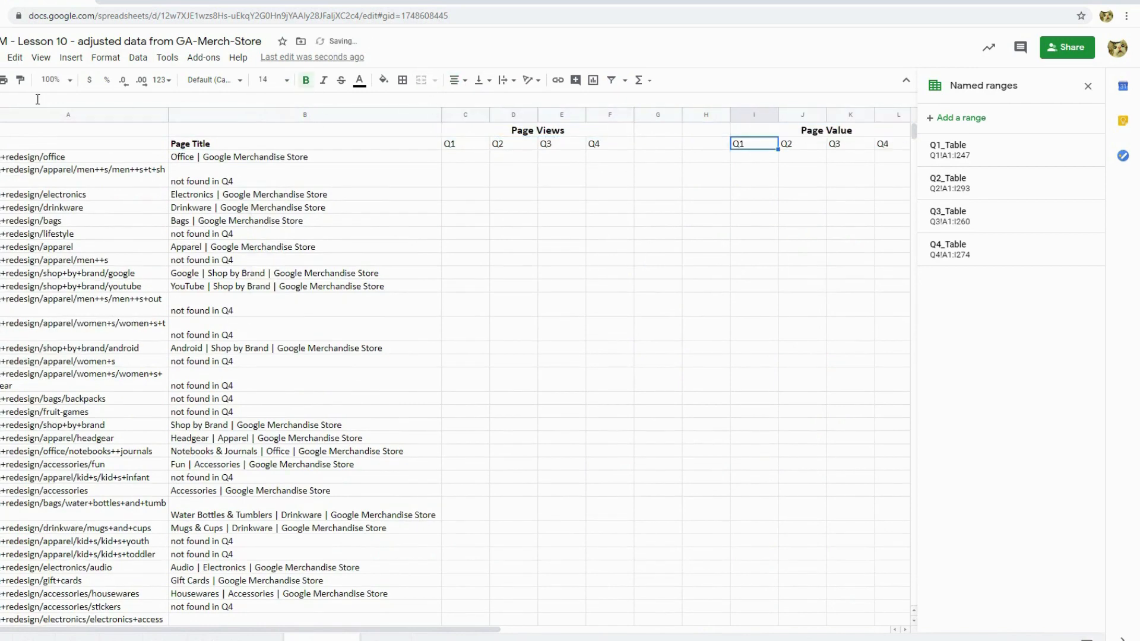
- Make the Q1–Q4 headers bold under both Page Views and Page Value
left_click(449, 145)
key("shift+Right")
key("shift+Right")
key("shift+Right")
left_click(739, 147)
key("shift+Right")
key("shift+Right")
key("shift+Right")
key("ctrl+b")
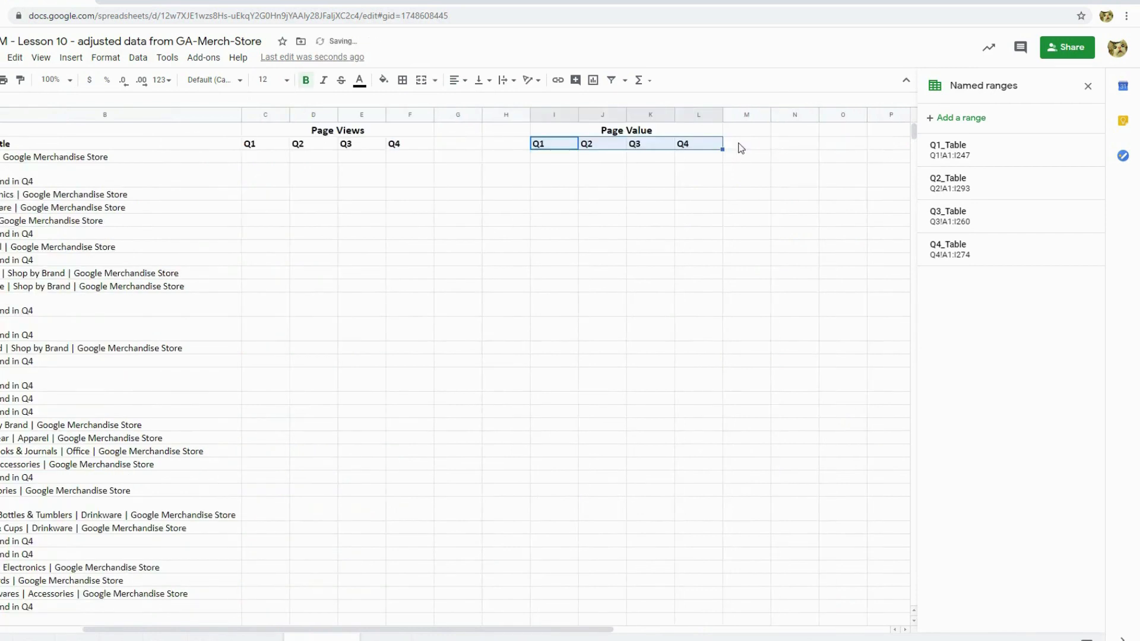
- Right-align the Q1–Q4 headers under Page Views
key("ctrl+Home")
left_click(451, 149)
key("shift+Right")
key("shift+Right")
key("shift+Right")
left_click(460, 83)
left_click(494, 109)
- Right-align the Q1–Q4 headers under Page Value
left_click(739, 145)
key("shift+Right")
key("shift+Right")
key("shift+Right")
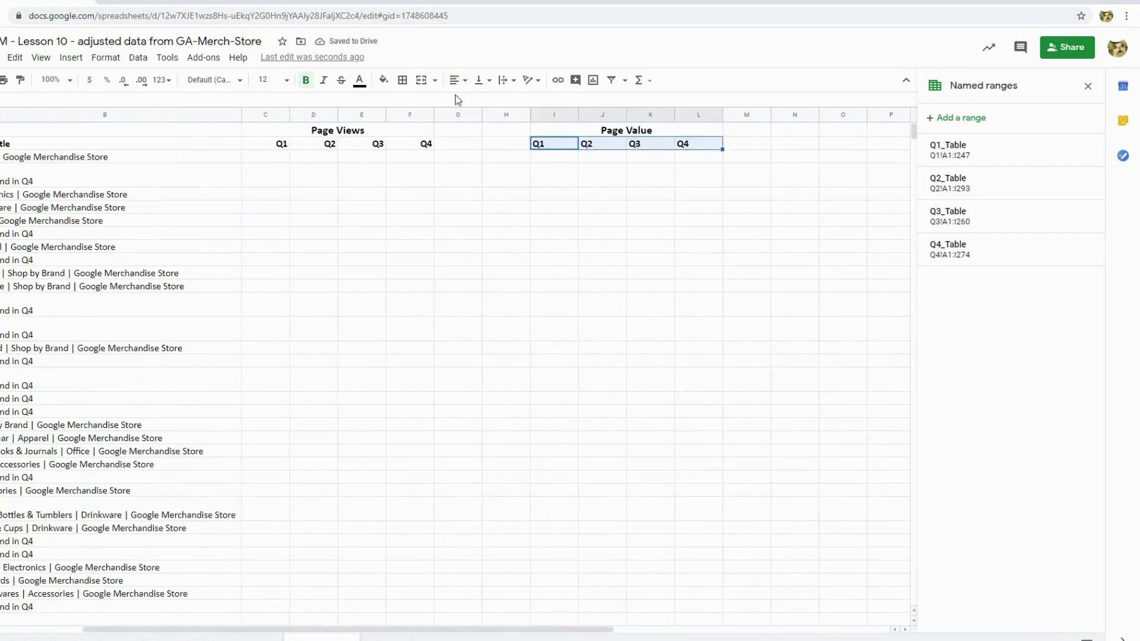
left_click(460, 83)
left_click(494, 110)
- Enter =vlookup(A3,Q1_Table,3,False) in C3 to look up the Q1 page views, checking the Pageviews column position on the Q1 sheet
key("ctrl+Home")
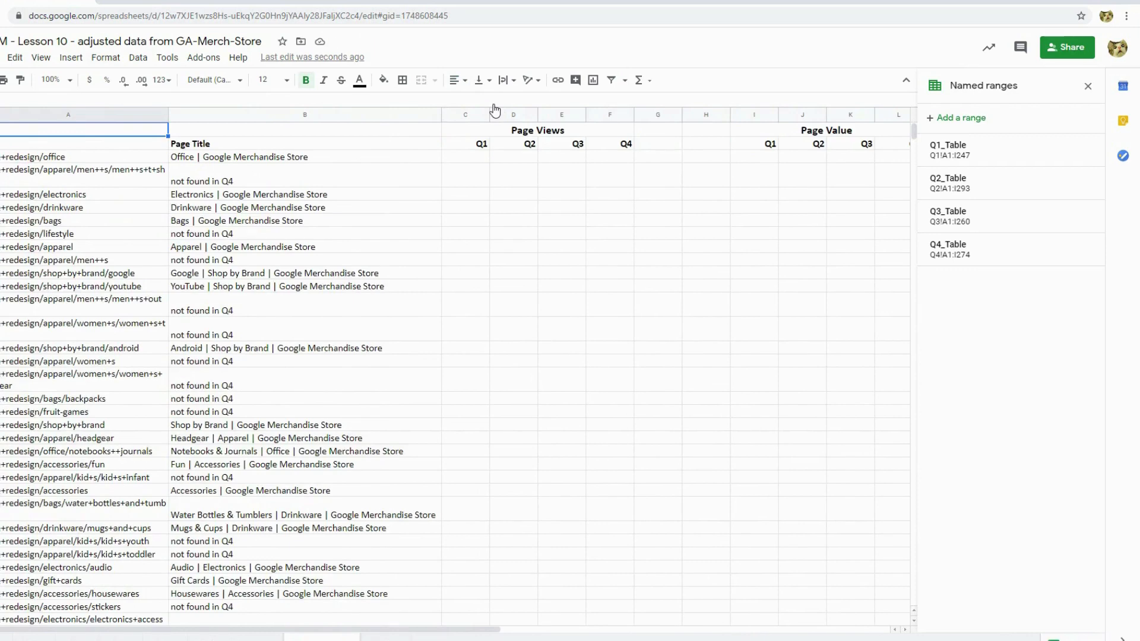
left_click(479, 159)
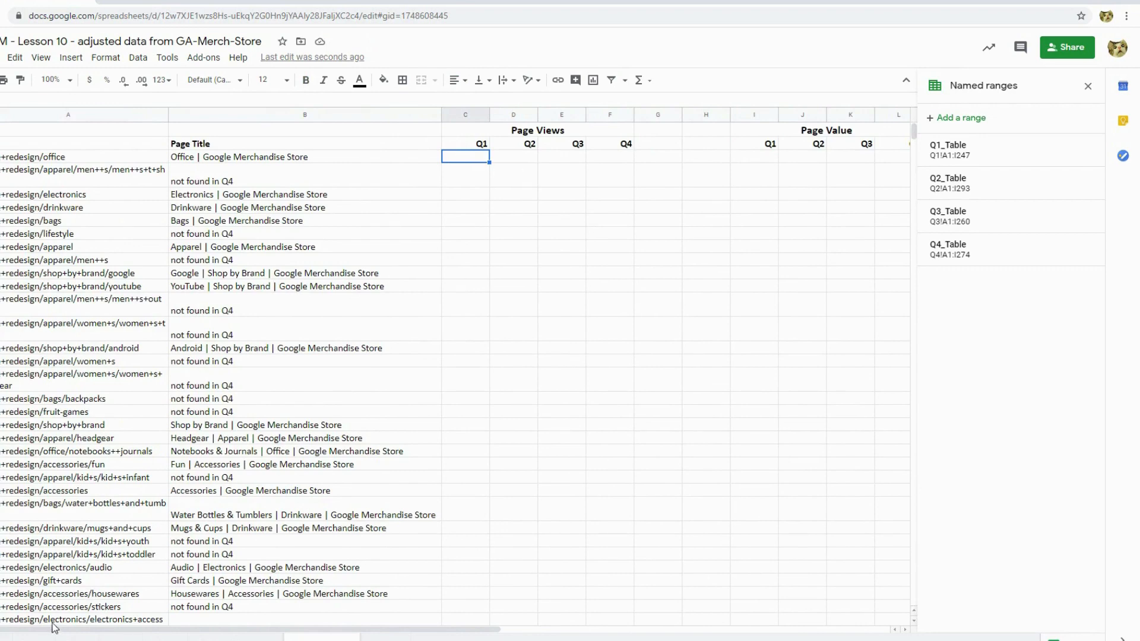
left_click(35, 637)
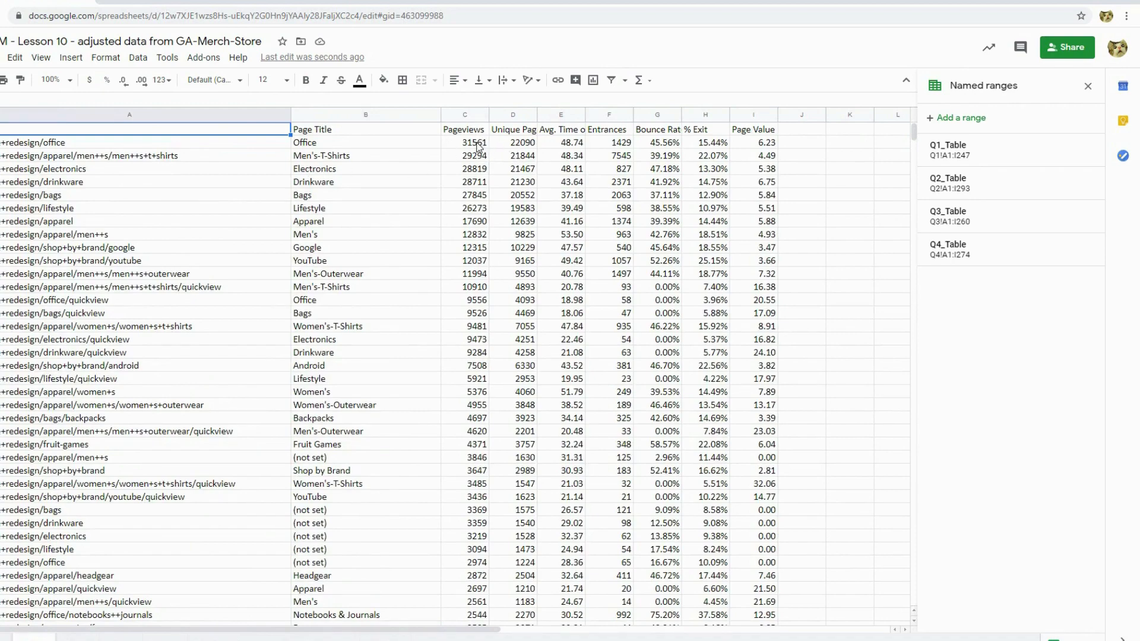
left_click(249, 637)
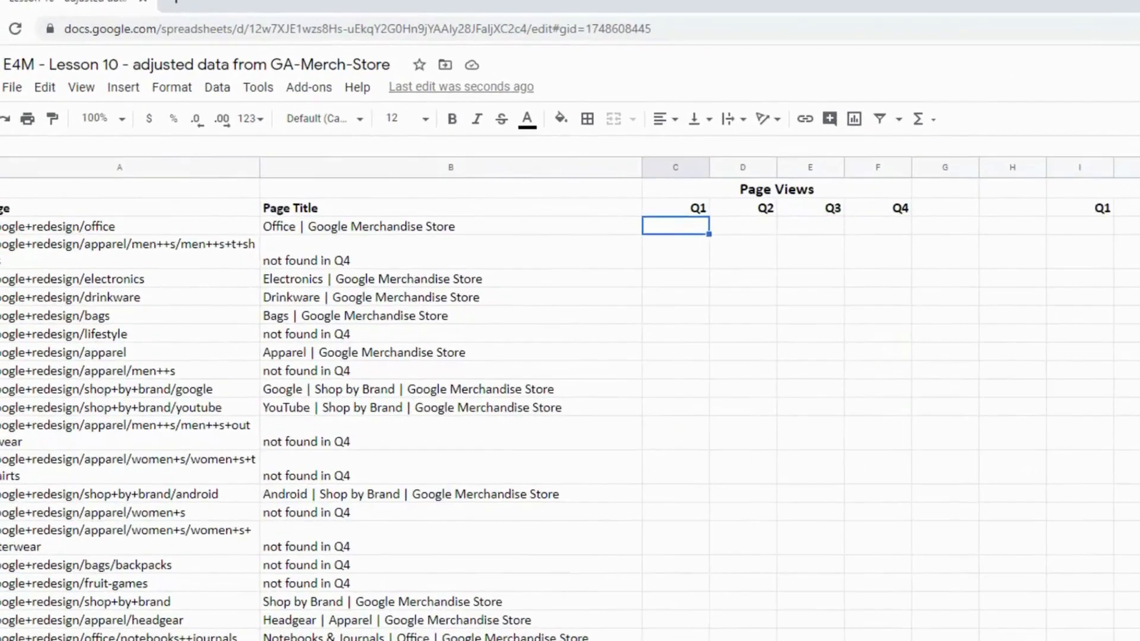
type("=vlookup(")
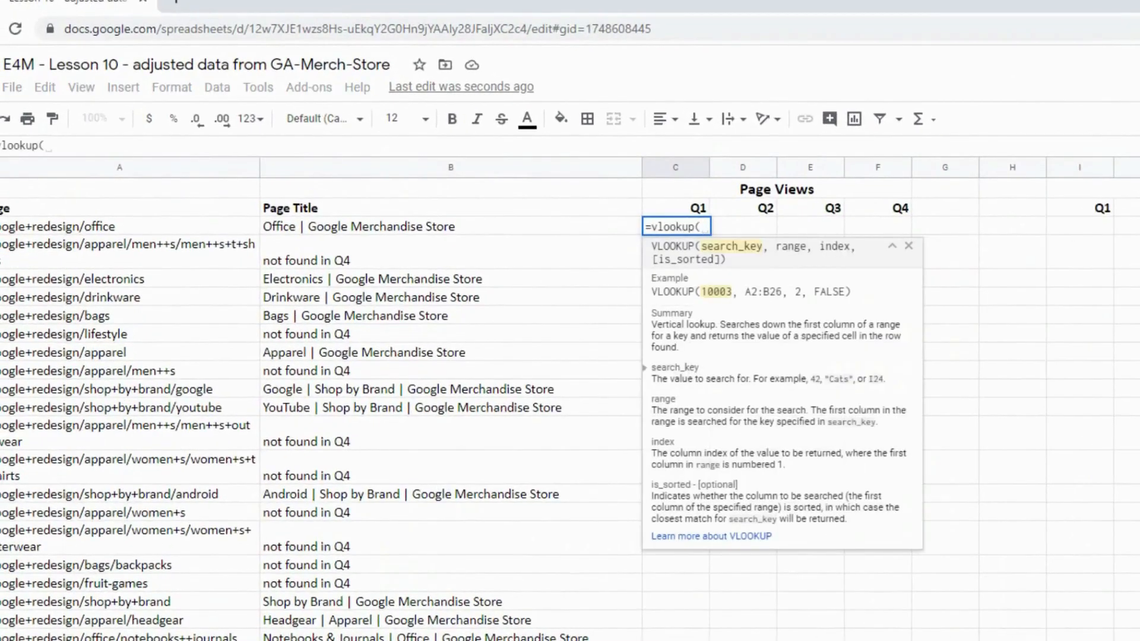
left_click(75, 226)
type(",Q")
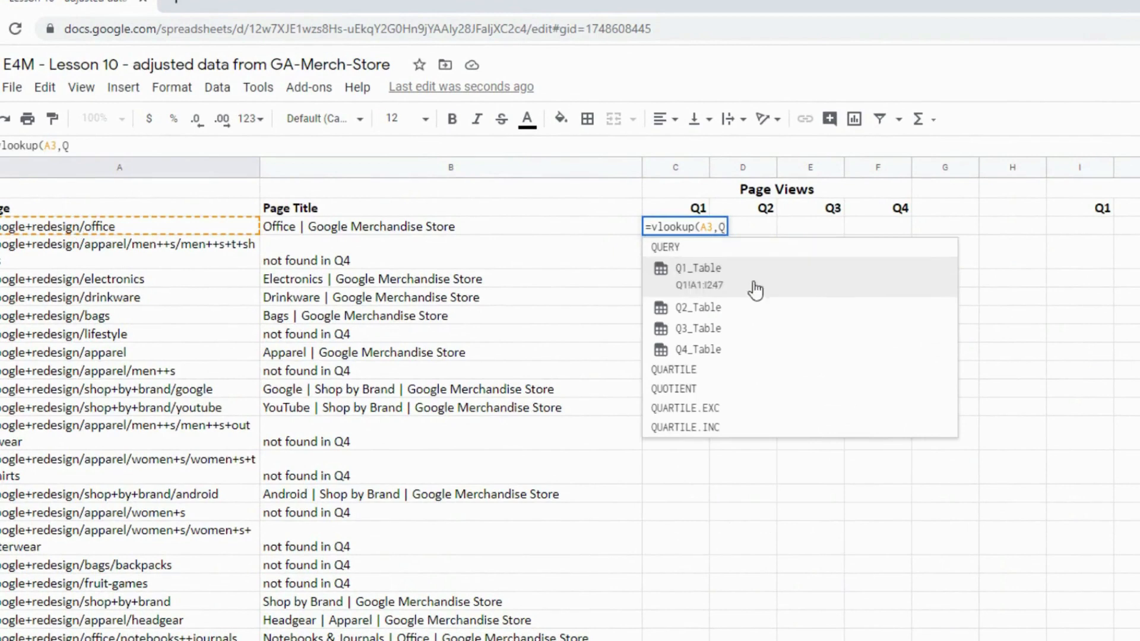
left_click(699, 276)
type(",")
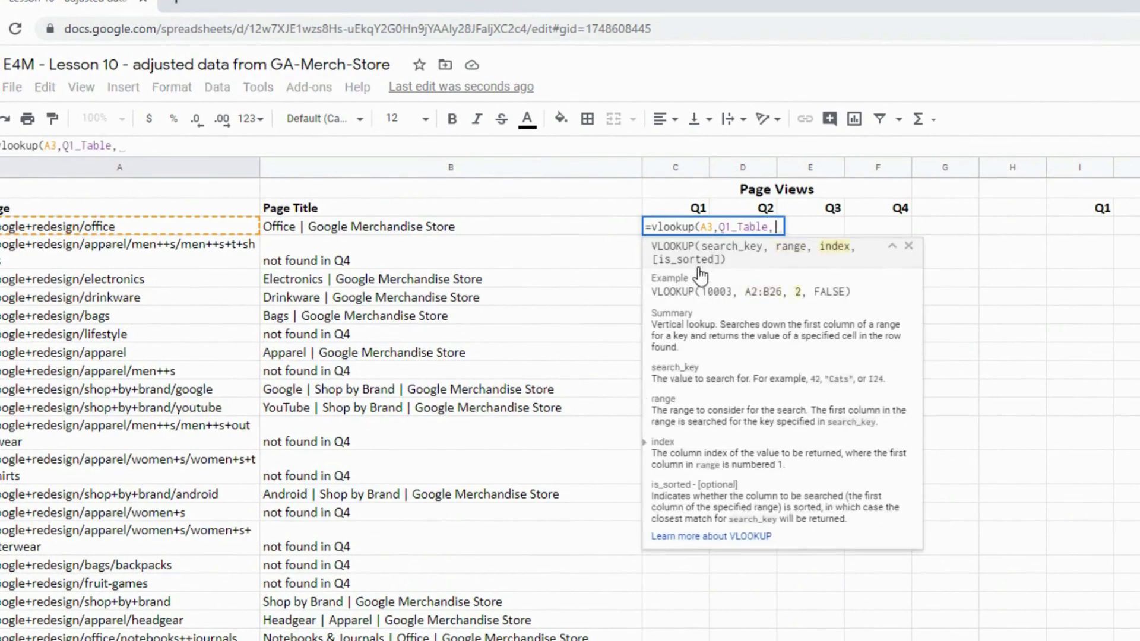
type("3,False)")
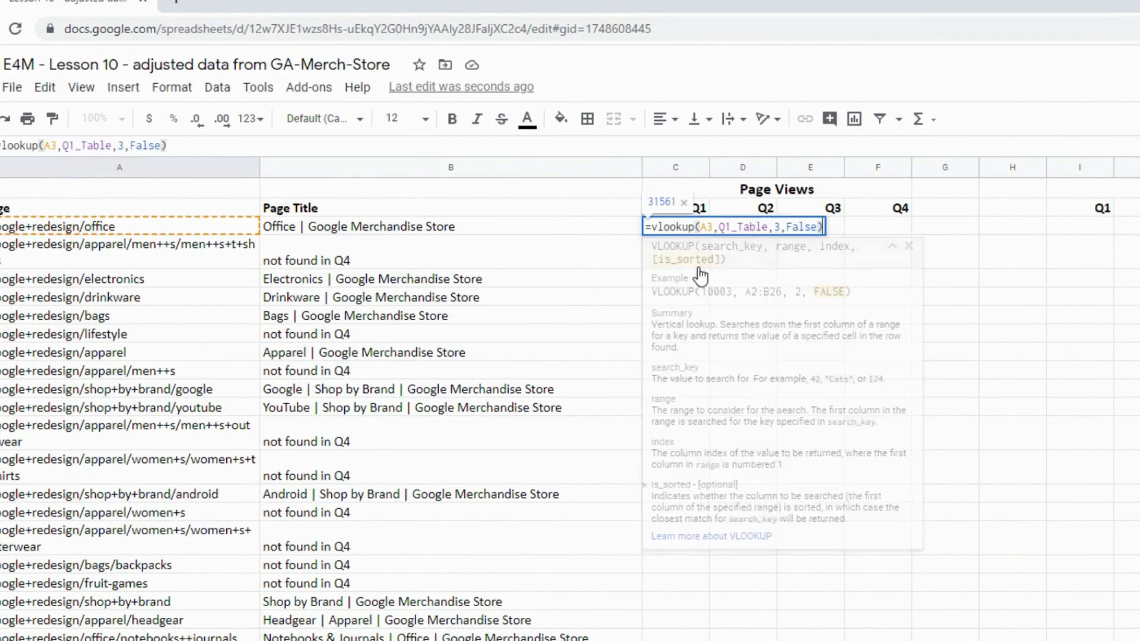
key("Return")
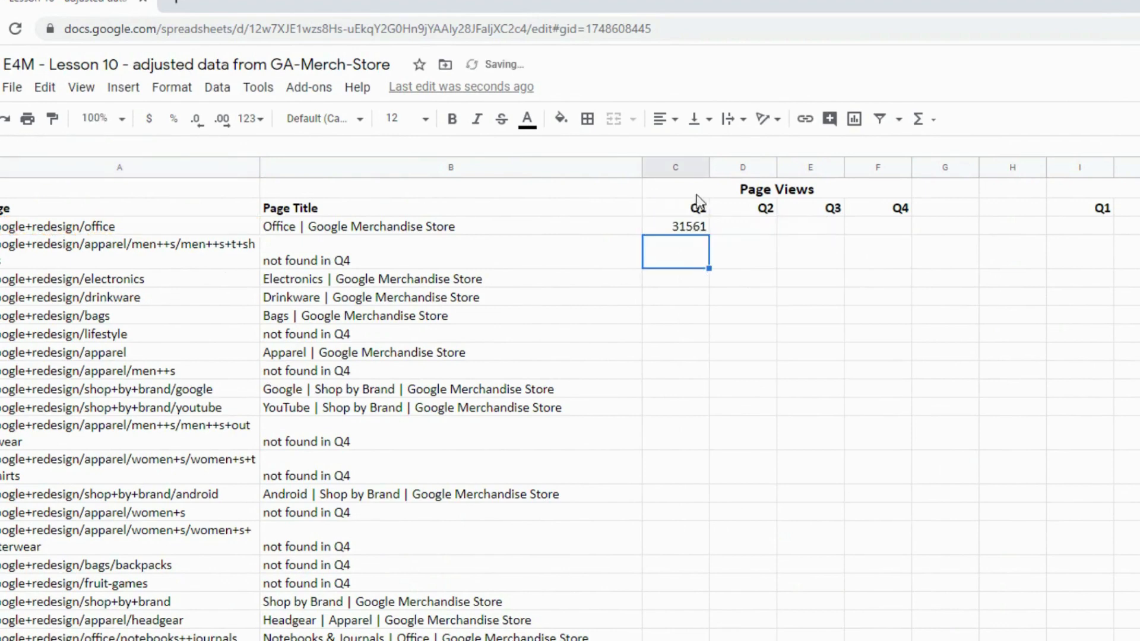
- Format the Q1 page views result in C3 as a Number with no decimal places
left_click(687, 228)
left_click(252, 119)
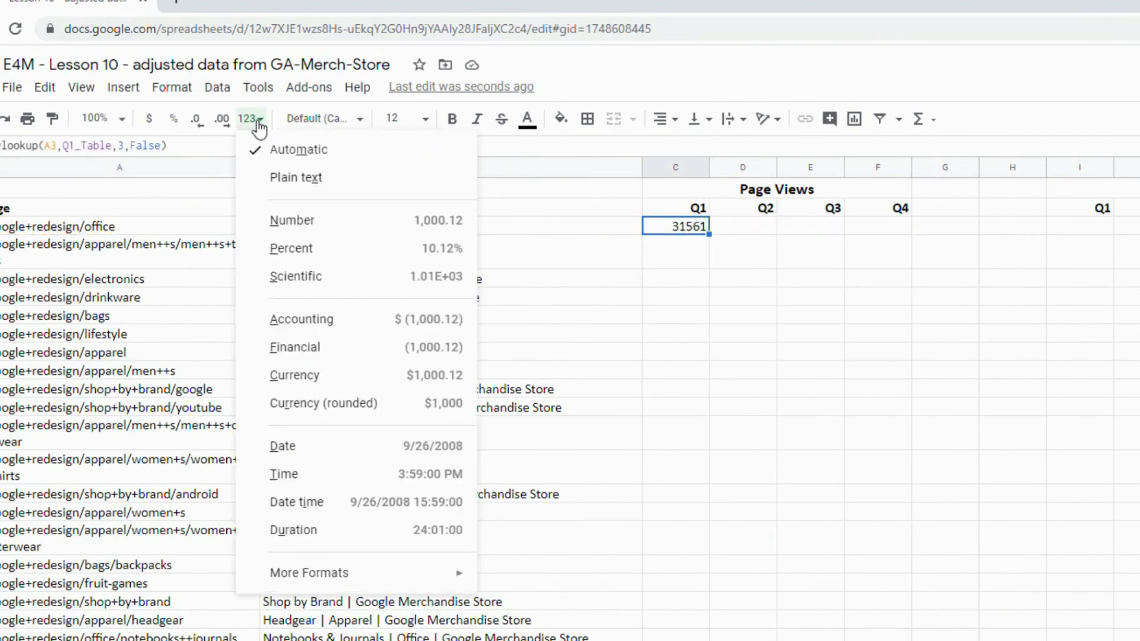
left_click(294, 221)
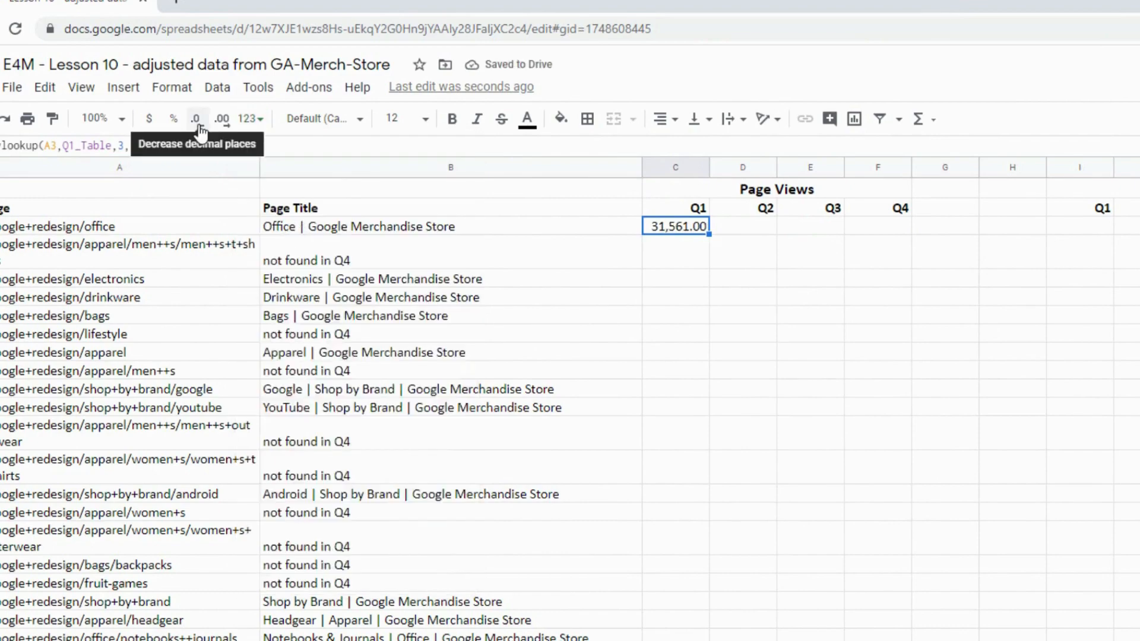
left_click(196, 120)
left_click(196, 119)
key("Return")
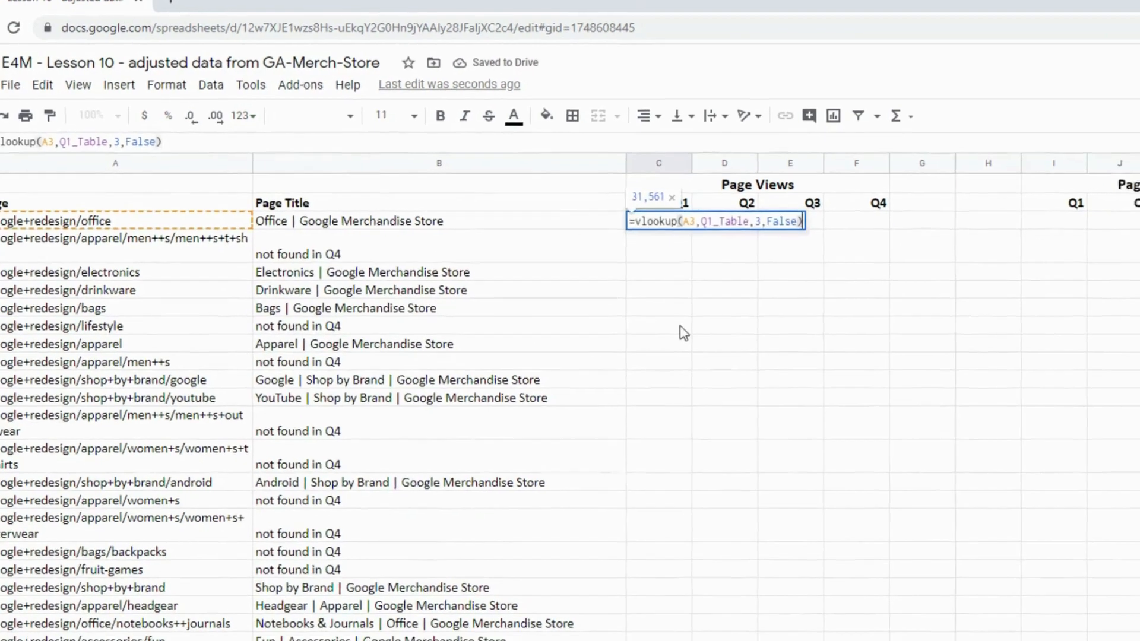
key("Escape")
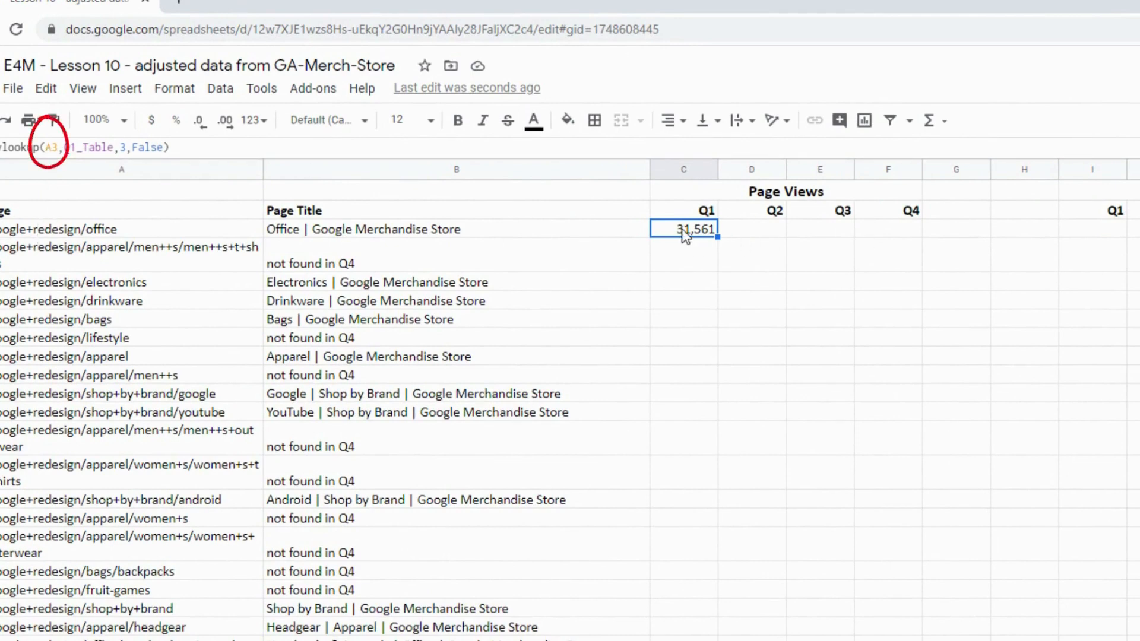
- Try copying the C3 lookup formula into D3 under Q2 and clear that cell again
key("Right")
type("=vlookup(B3,Q1_Table,3,False)")
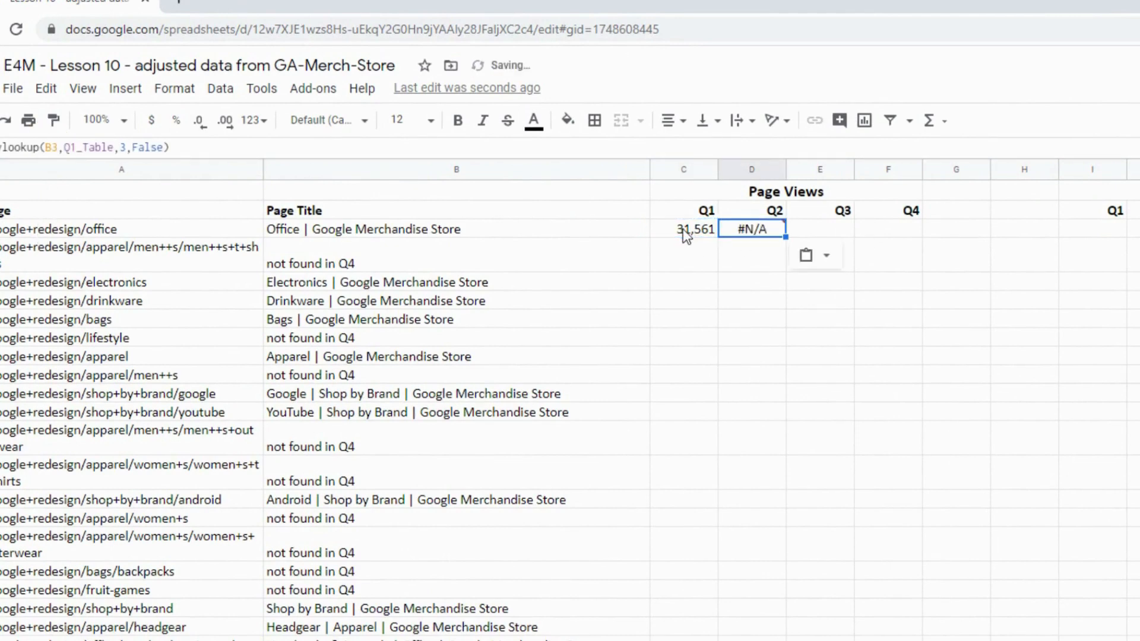
mouse_move(766, 242)
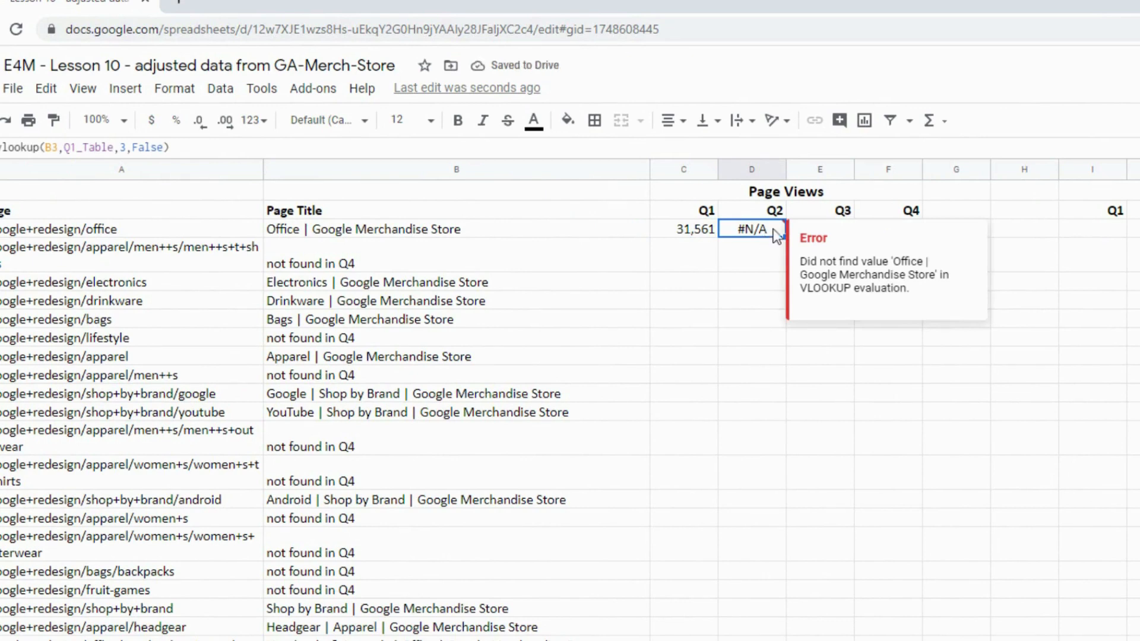
left_click(57, 147)
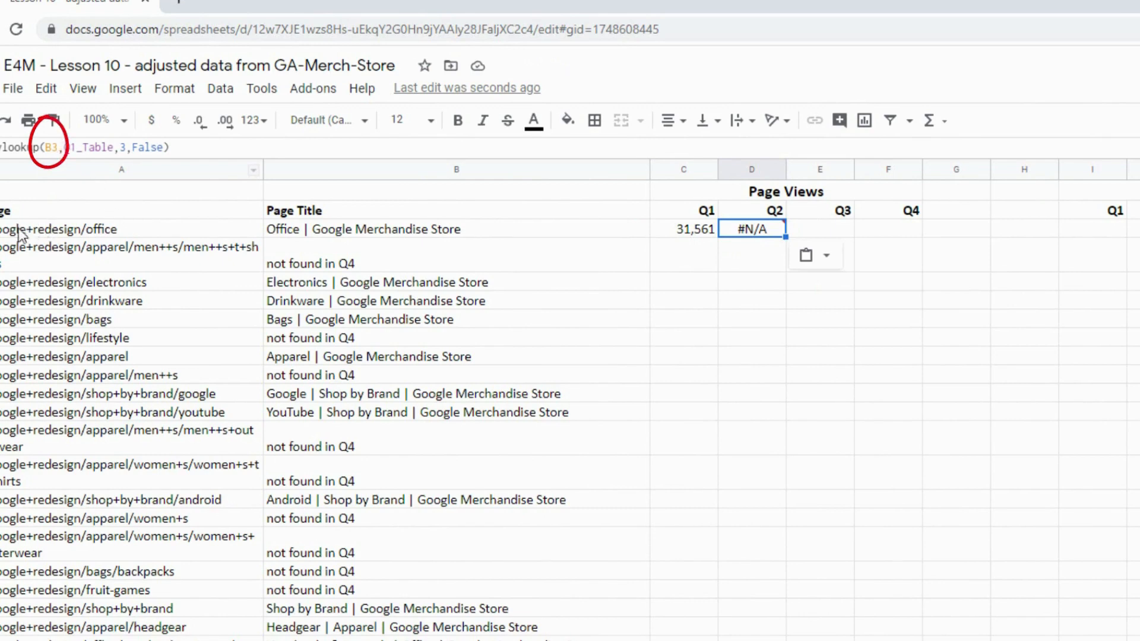
mouse_move(747, 241)
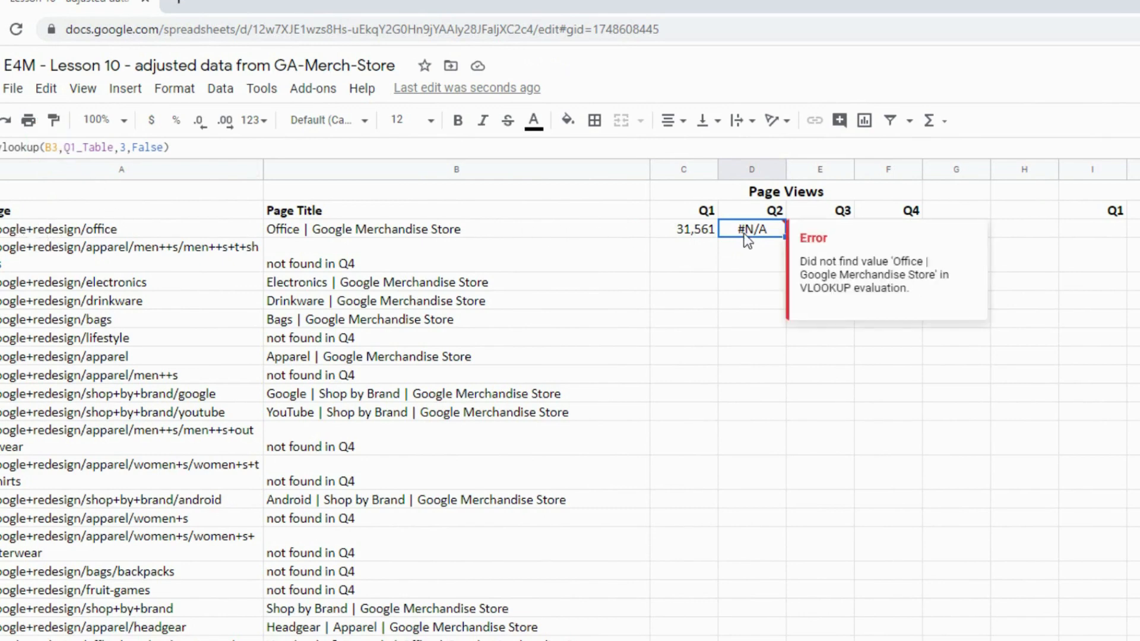
key("Delete")
- Lock the lookup key's column in the C3 formula by changing the reference to $A3
left_click(684, 234)
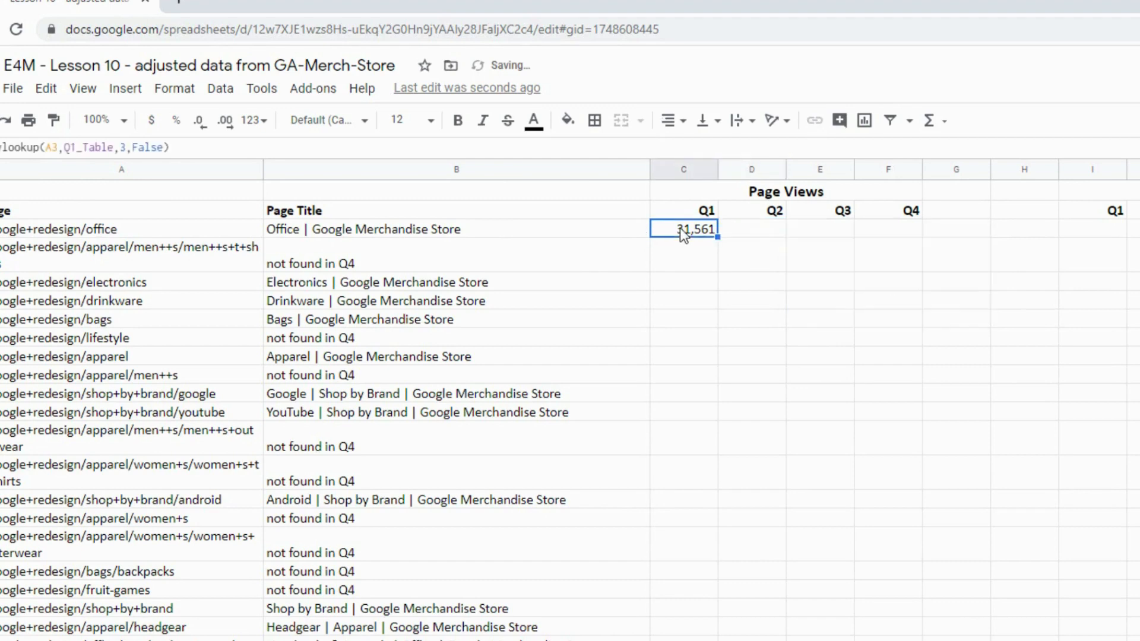
left_click(48, 146)
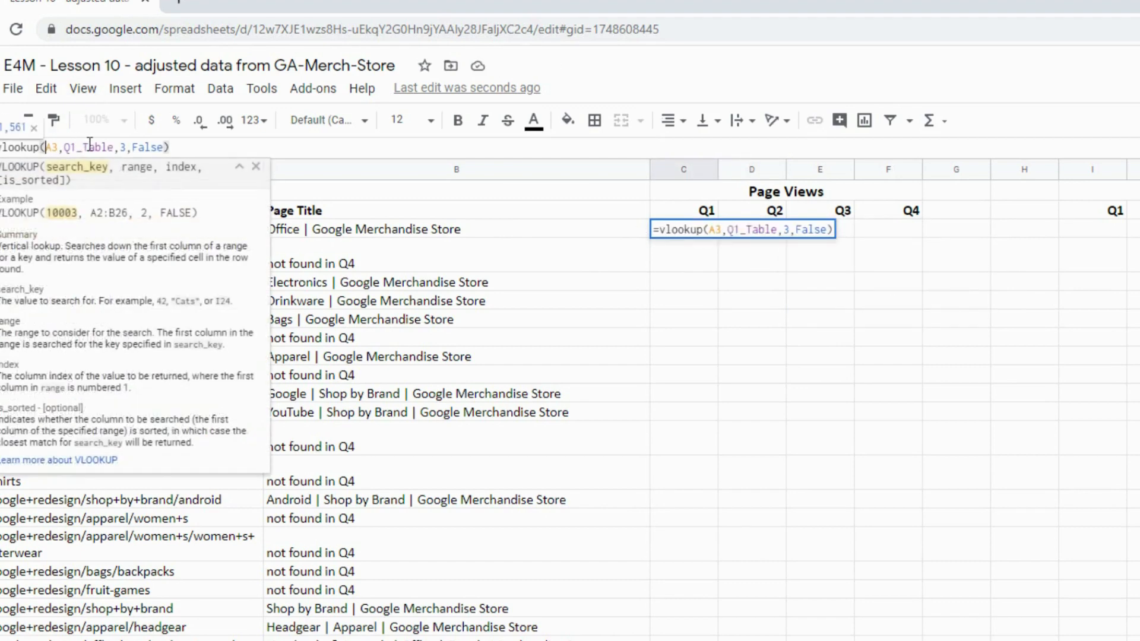
type("$")
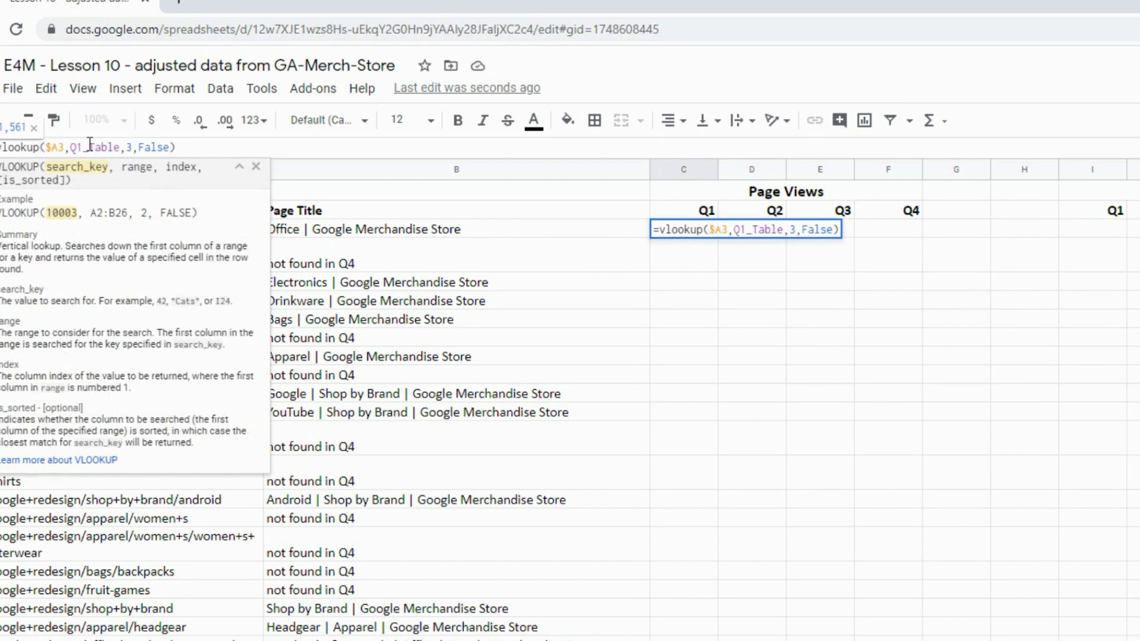
key("Return")
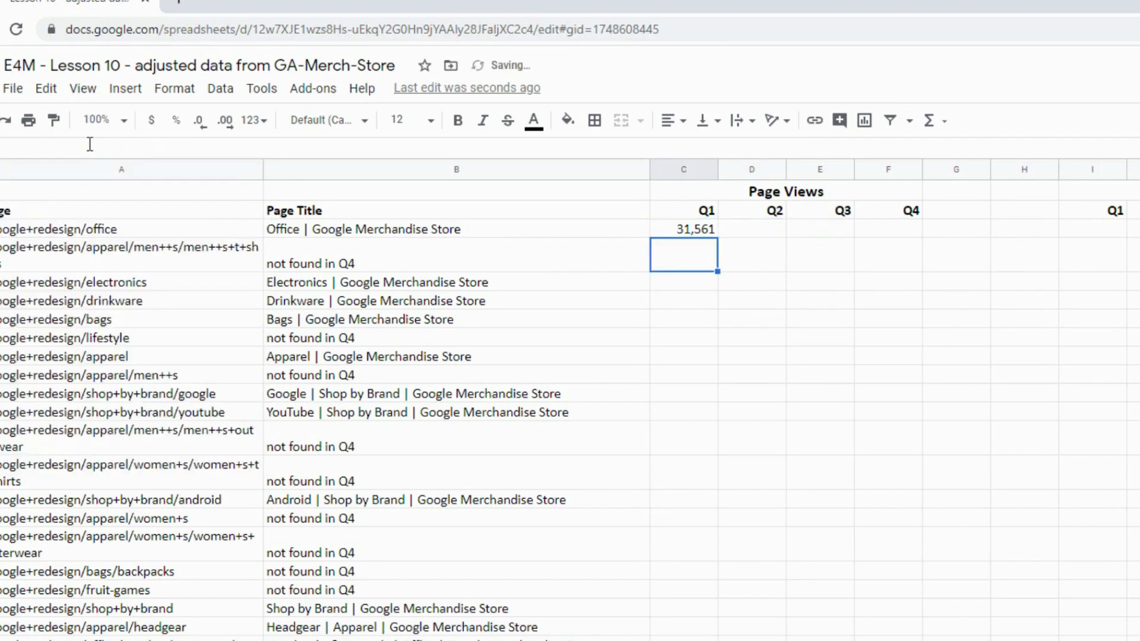
- Wrap the C3 lookup in IFERROR with 0 as the fallback: =iferror(vlookup($A3,Q1_Table,3,False),0)
key("Up")
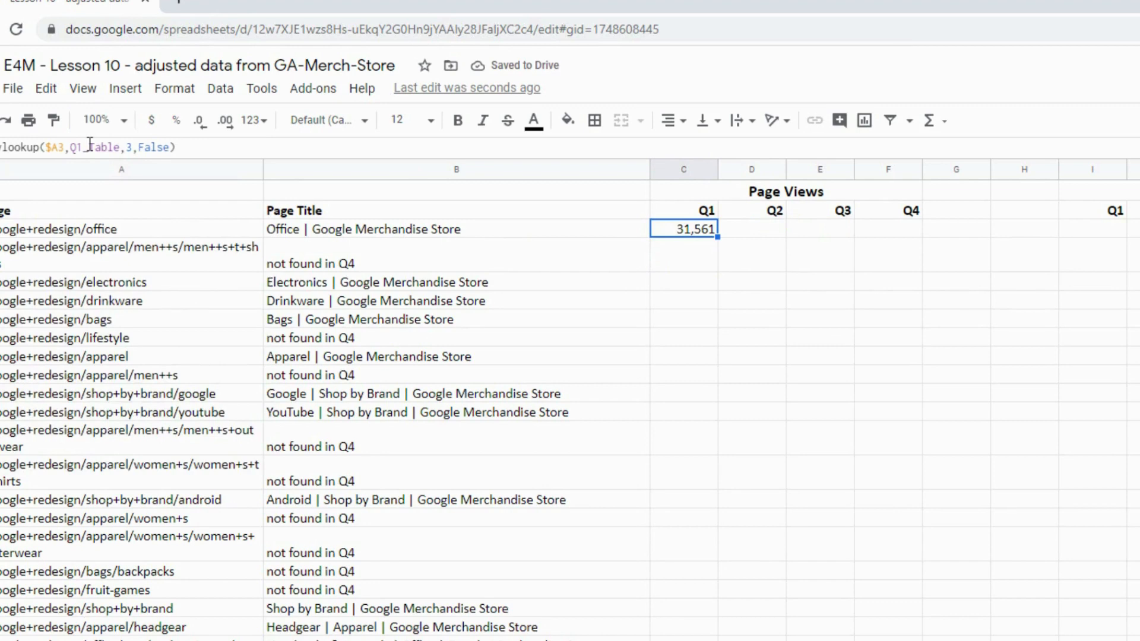
left_click(30, 146)
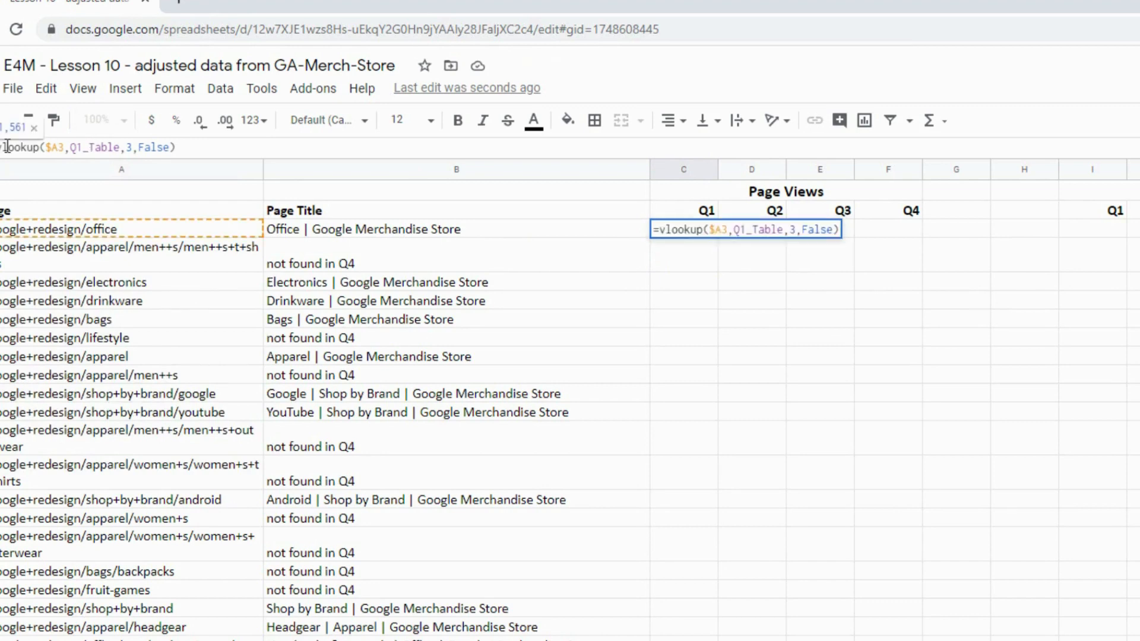
type("iferror")
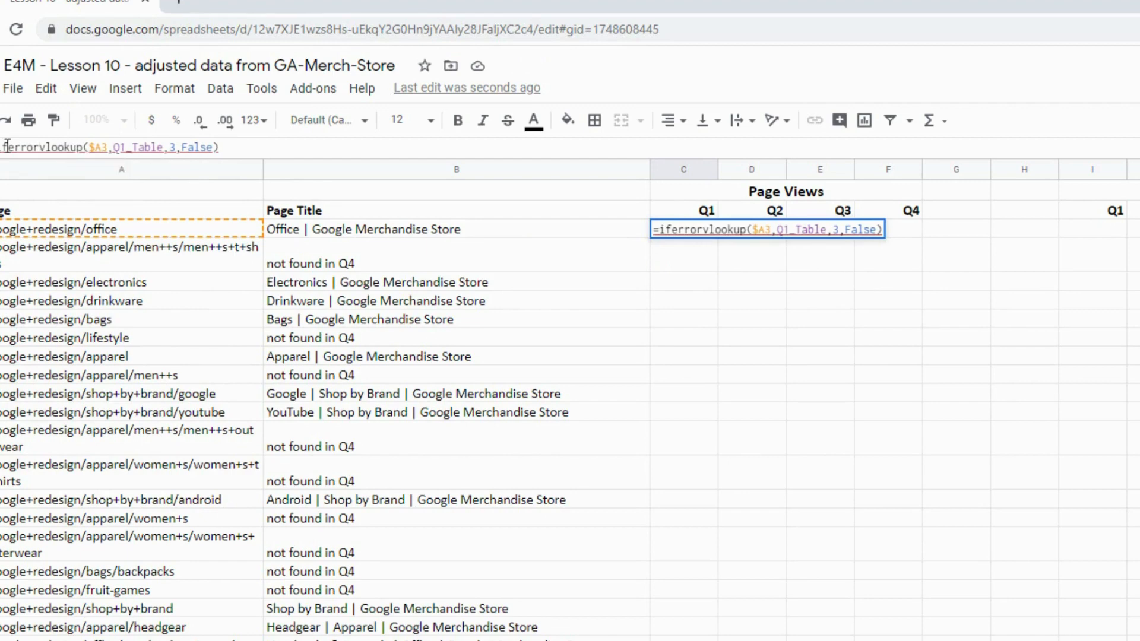
type("()")
key("BackSpace")
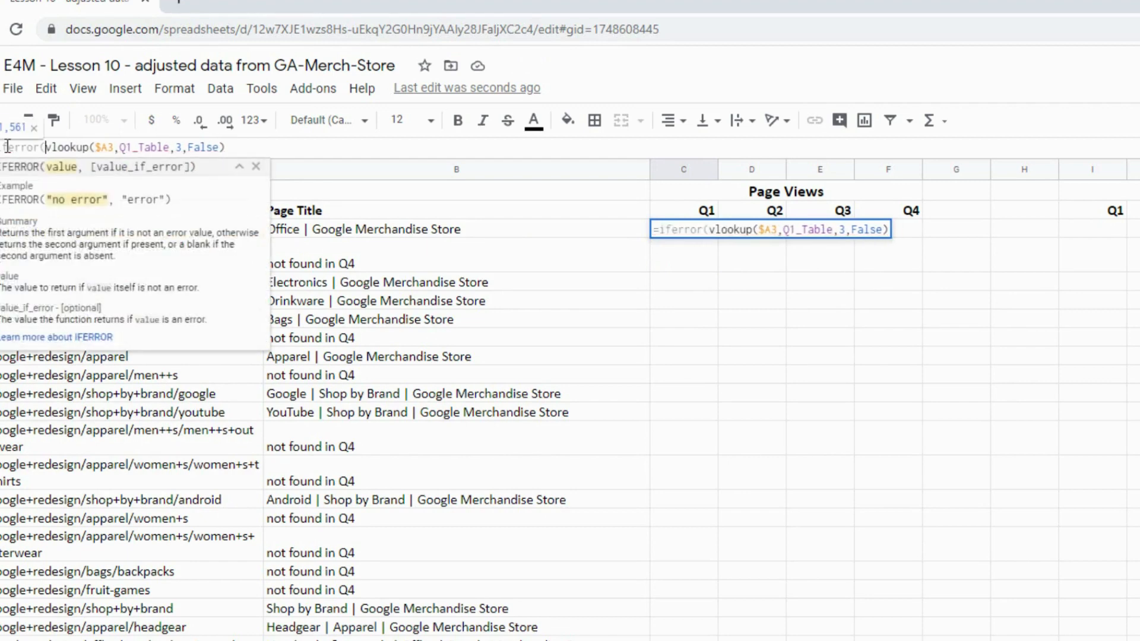
left_click(251, 149)
type(",")
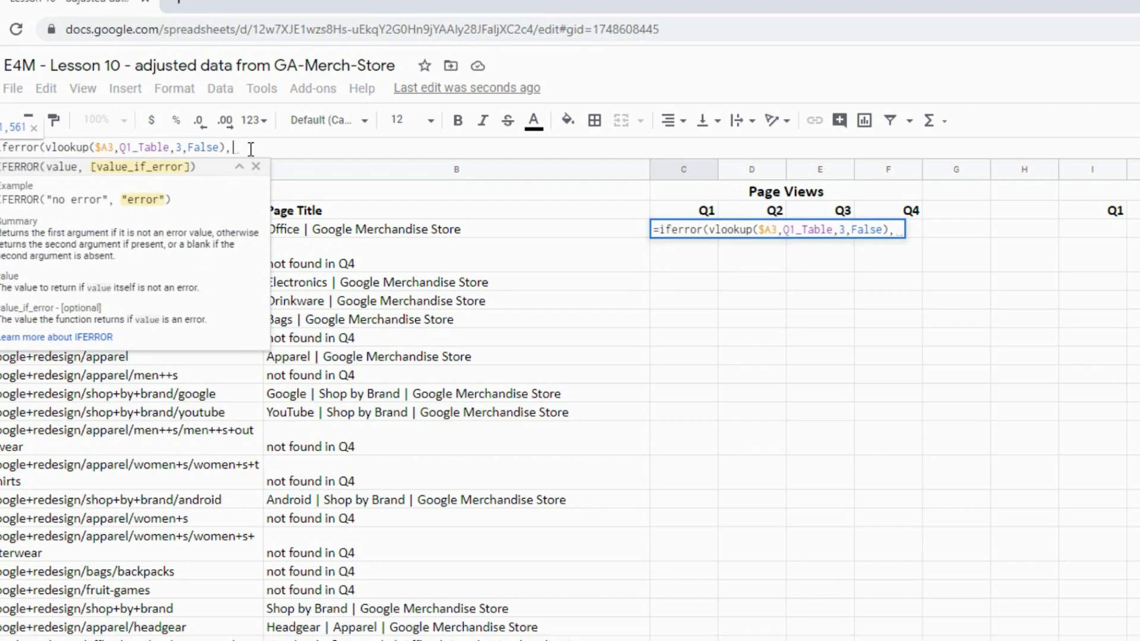
type("0)")
key("Return")
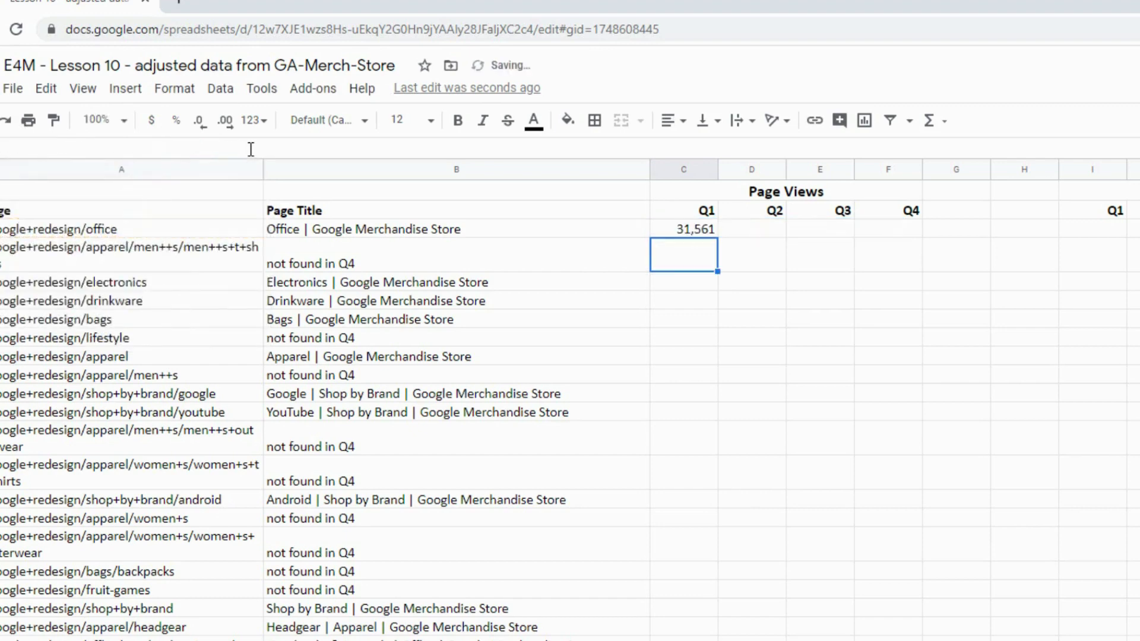
- Copy the C3 formula to D3 and change its lookup range to Q2_Table
left_click(682, 230)
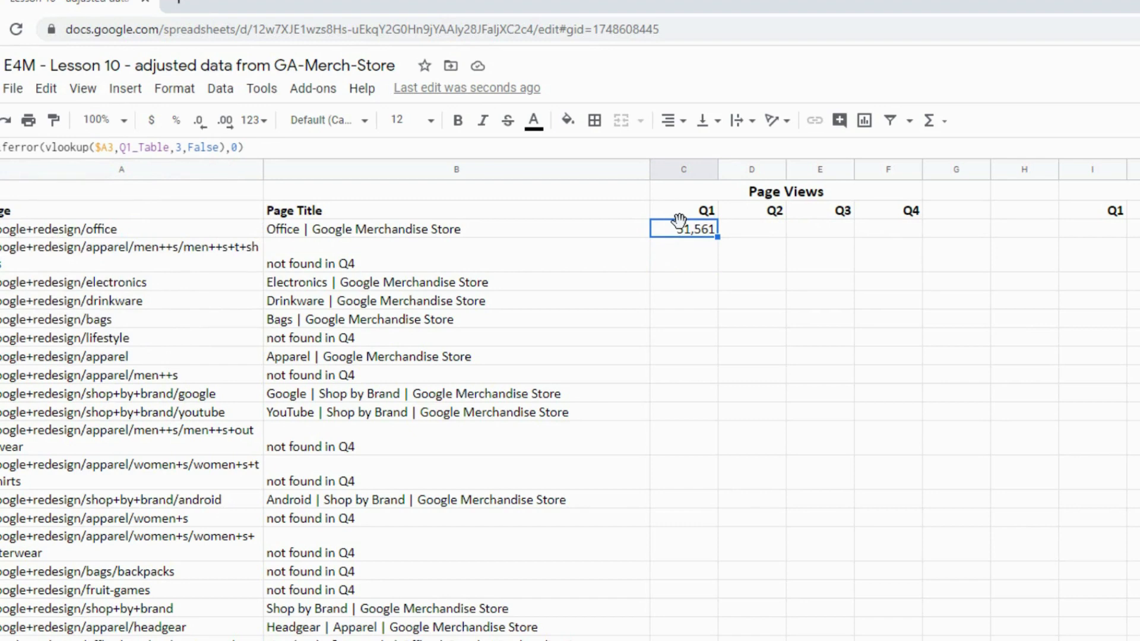
key("ctrl+c")
key("Right")
key("ctrl+v")
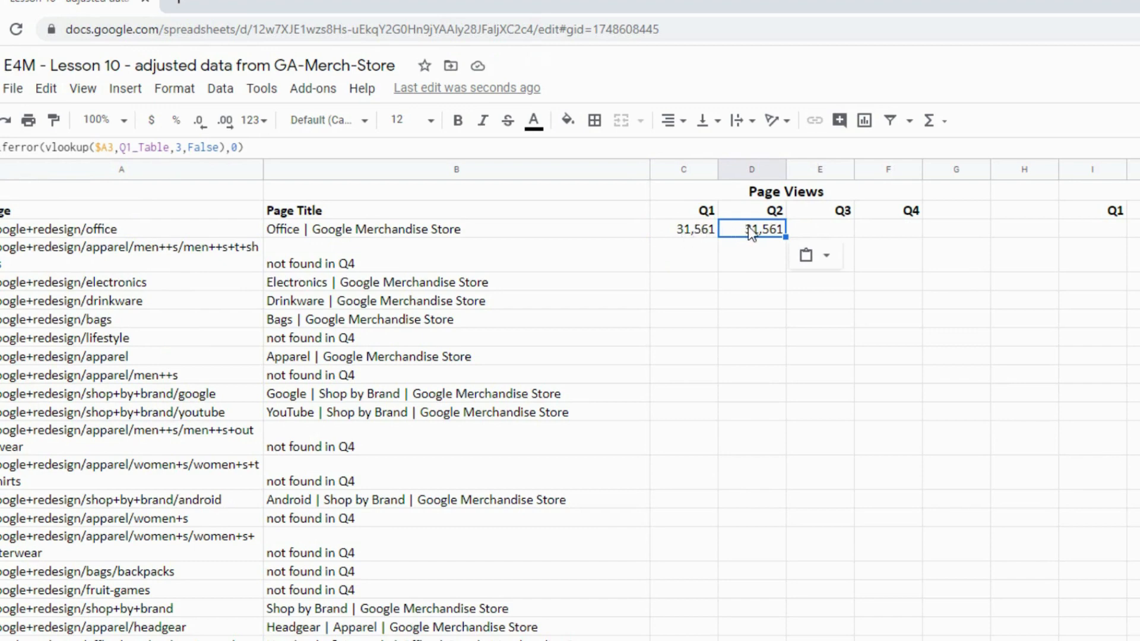
left_click(132, 147)
key("BackSpace")
type("2")
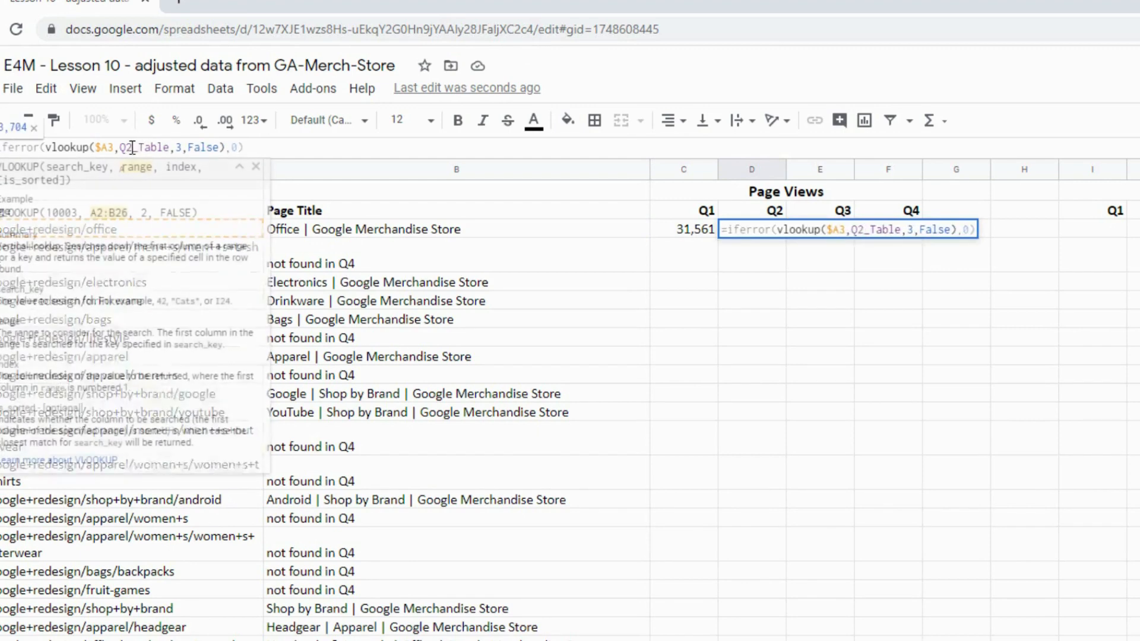
key("Return")
- Copy the D3 formula to E3:F3 under the Q3 and Q4 page views headers
key("Up")
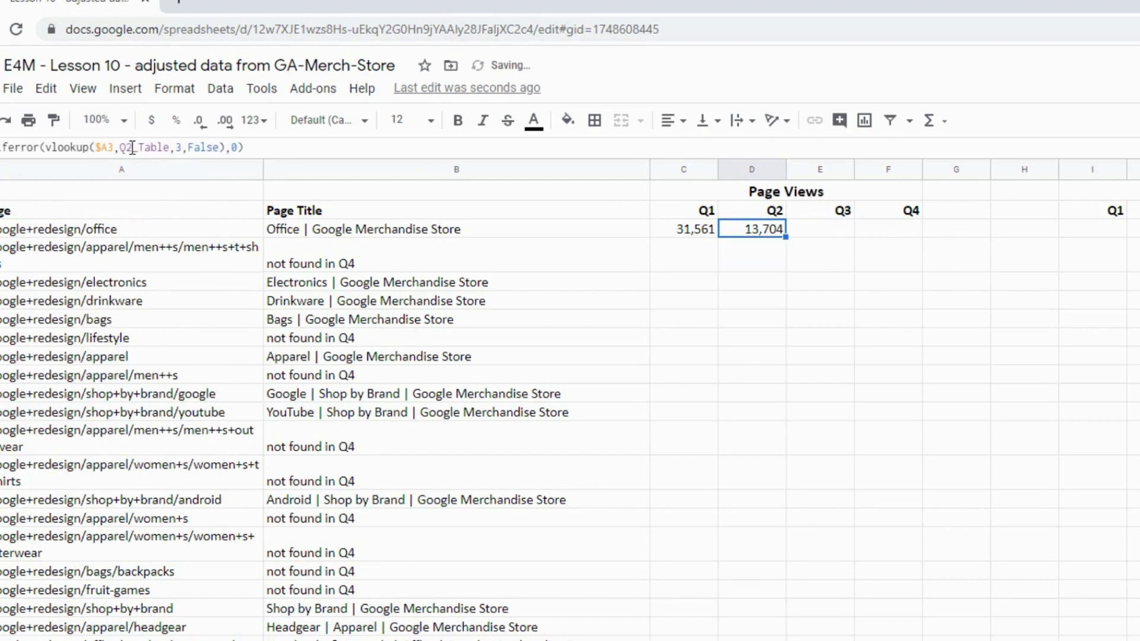
key("Right")
key("shift+Right")
key("ctrl+v")
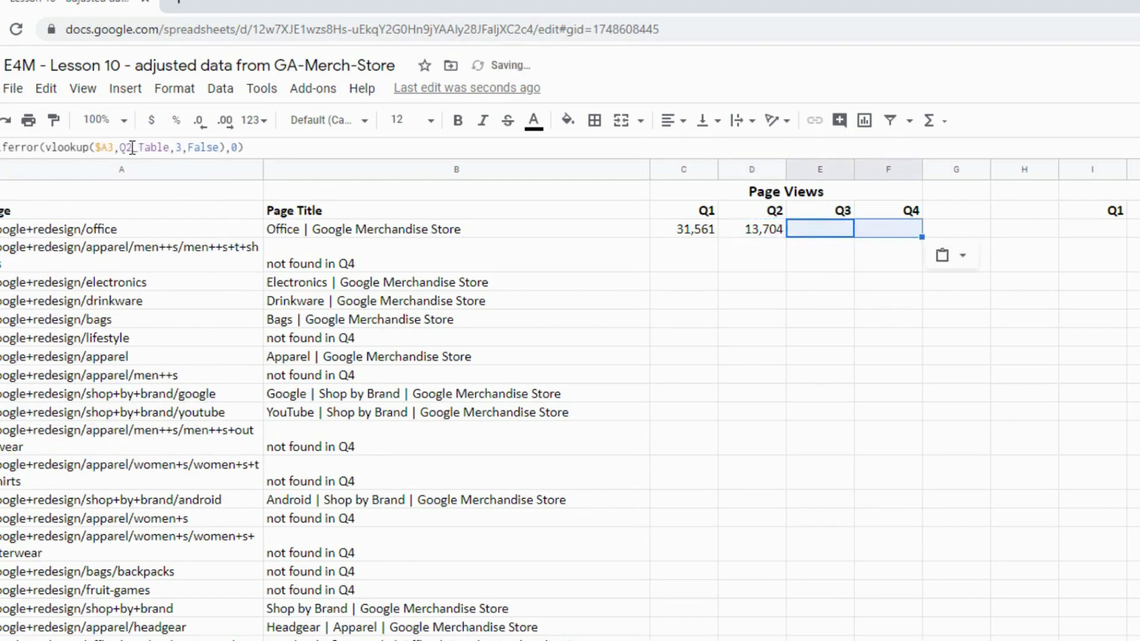
- Change the lookup range in the E3 formula under Q3 page views to Q3_Table
left_click(825, 233)
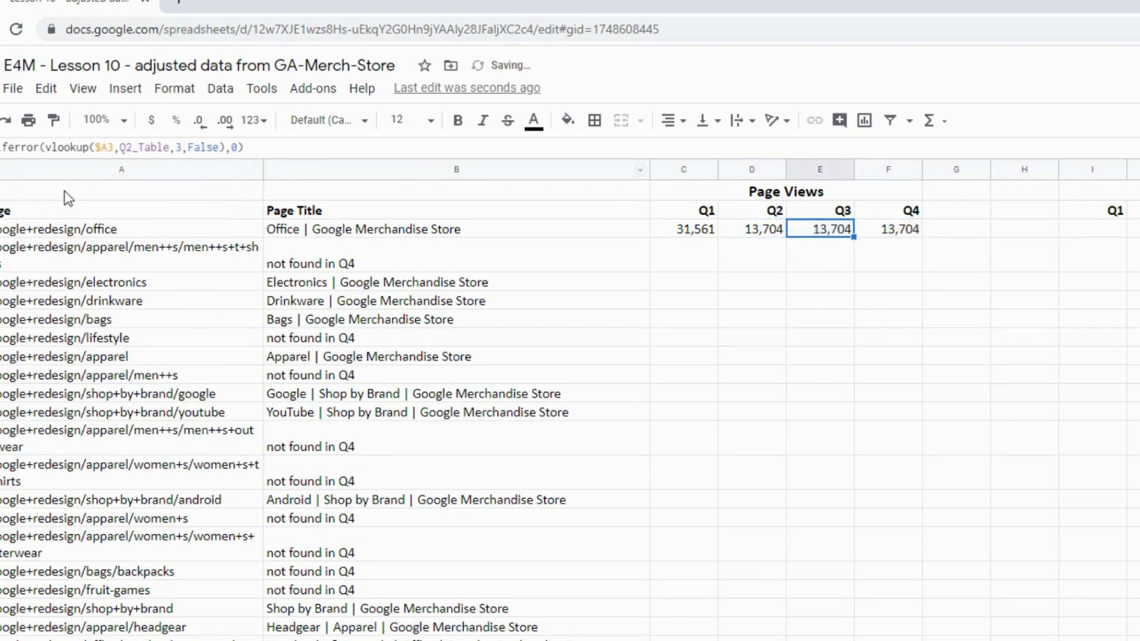
left_click(129, 147)
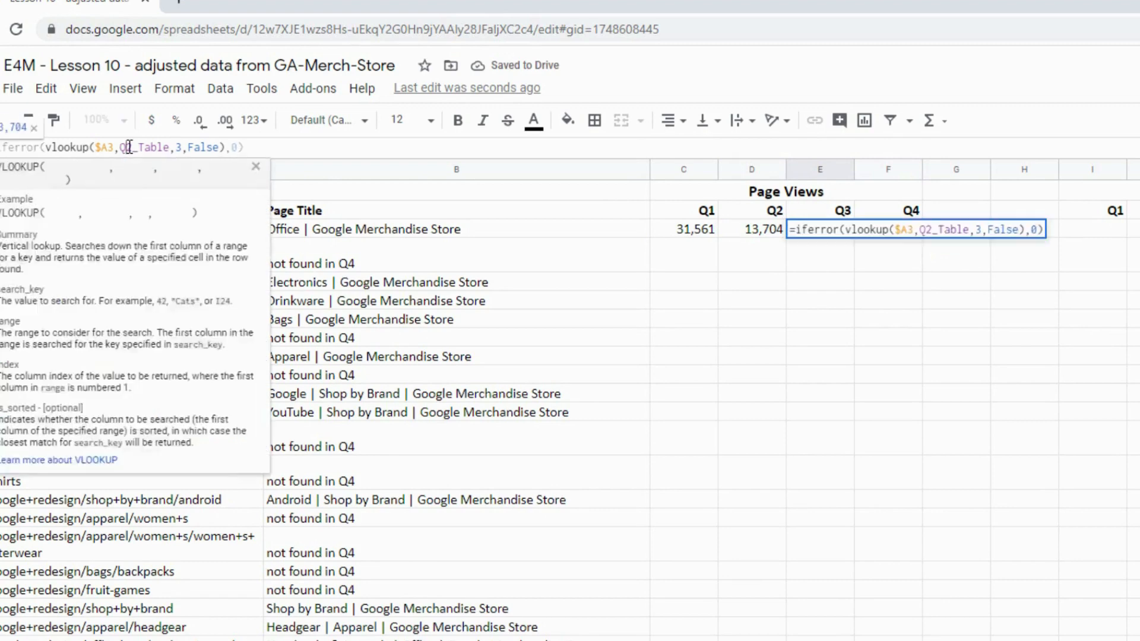
key("BackSpace")
type("3")
key("Return")
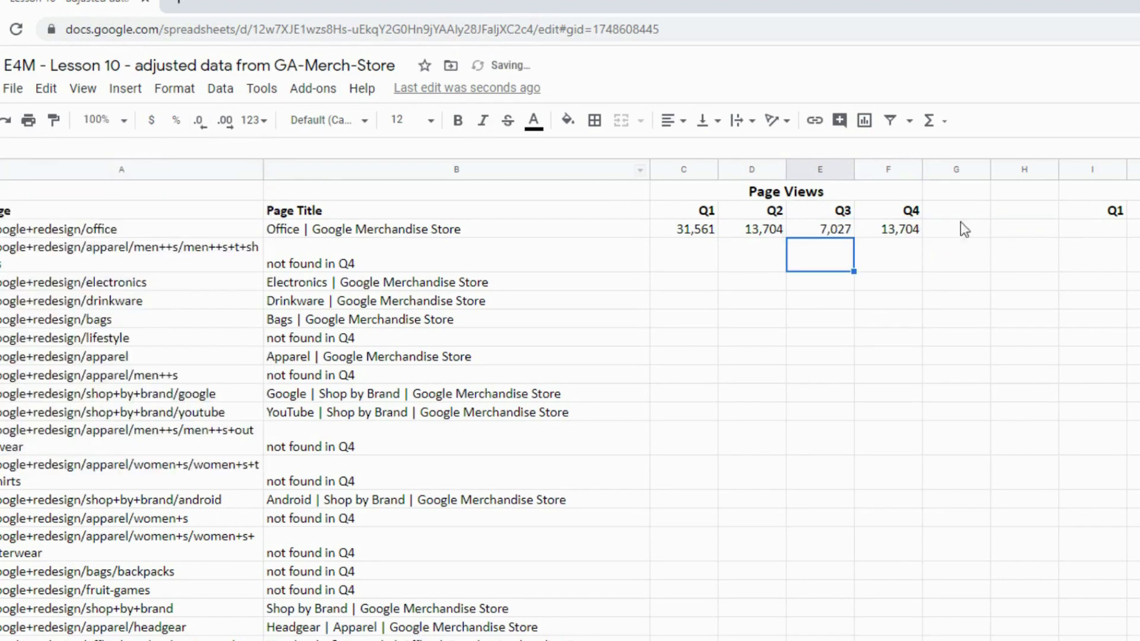
- Change the lookup range in the F3 formula under Q4 page views to Q4_Table
left_click(900, 230)
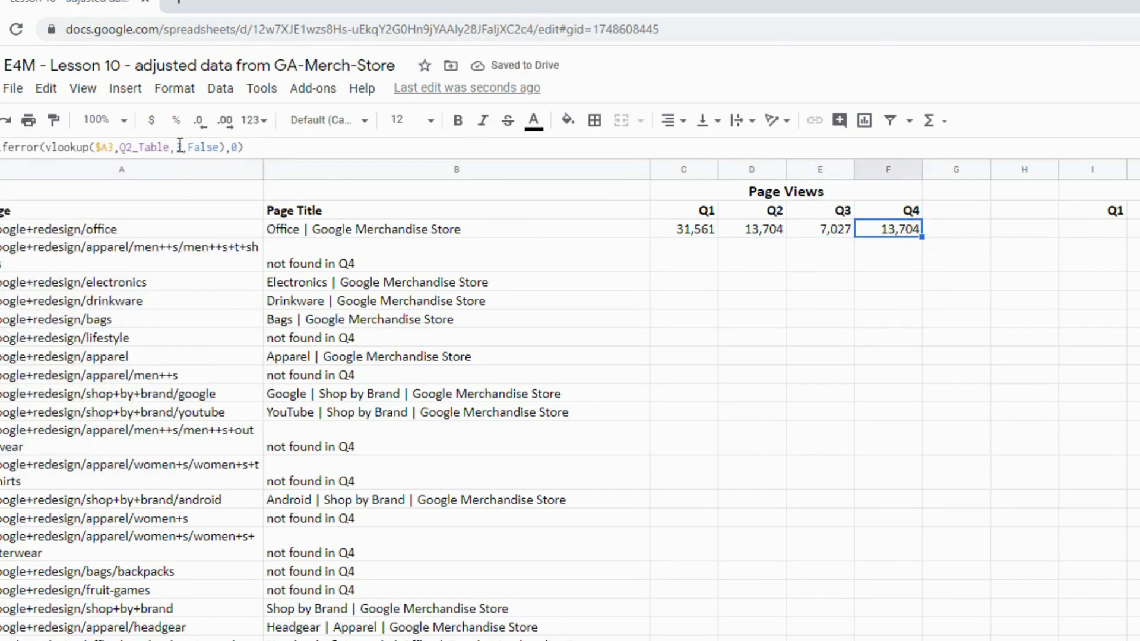
left_click(134, 147)
key("BackSpace")
type("4")
key("Return")
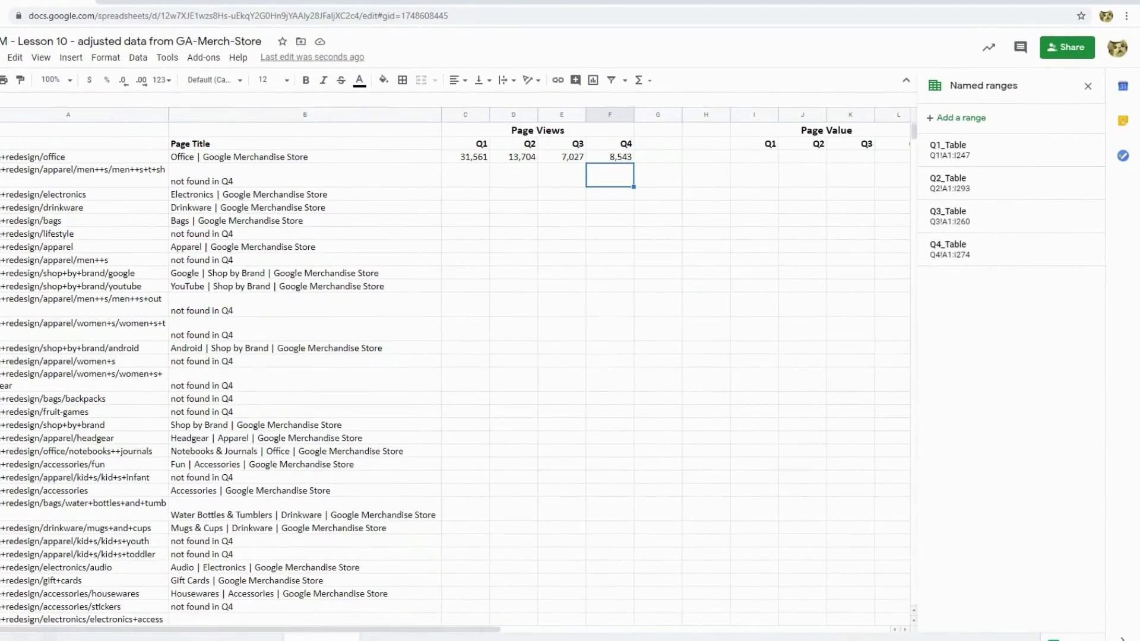
- Check the Page Value column's position in the Q1 data, and copy the C3:F3 formulas to I3:L3 under Page Value
left_click(27, 639)
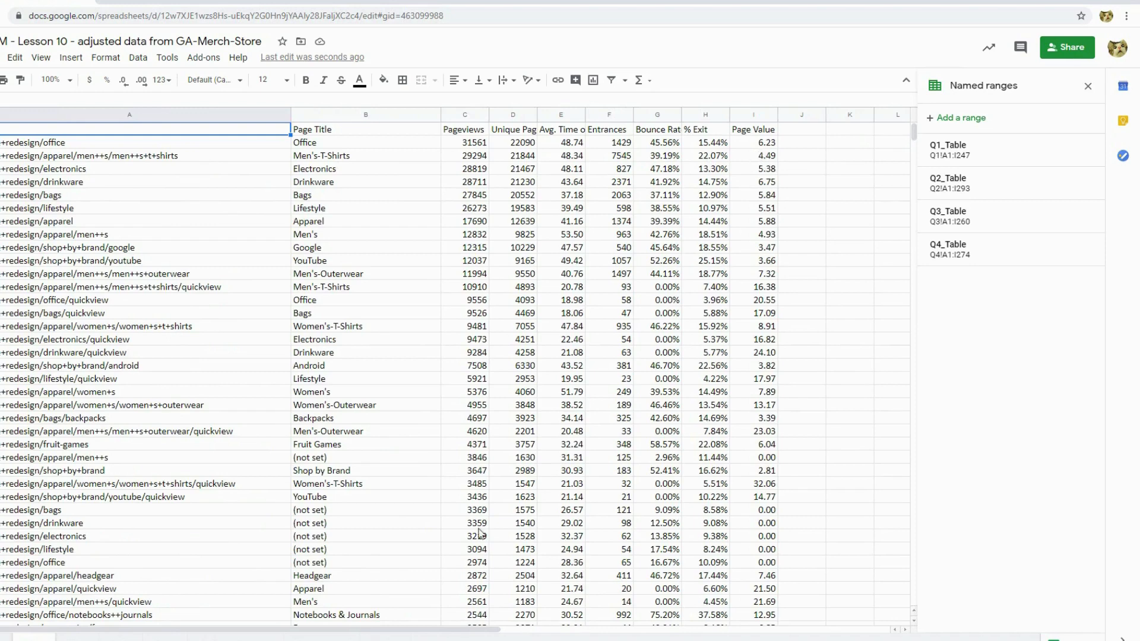
left_click(321, 638)
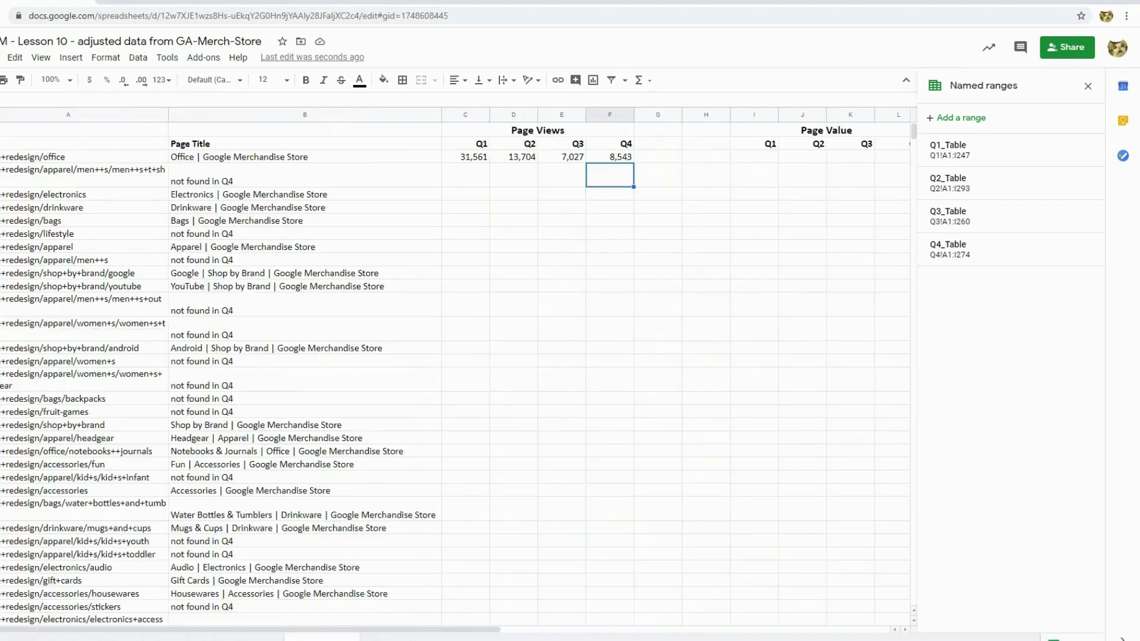
left_click(470, 159)
key("shift+Right")
key("shift+Right")
key("shift+Right")
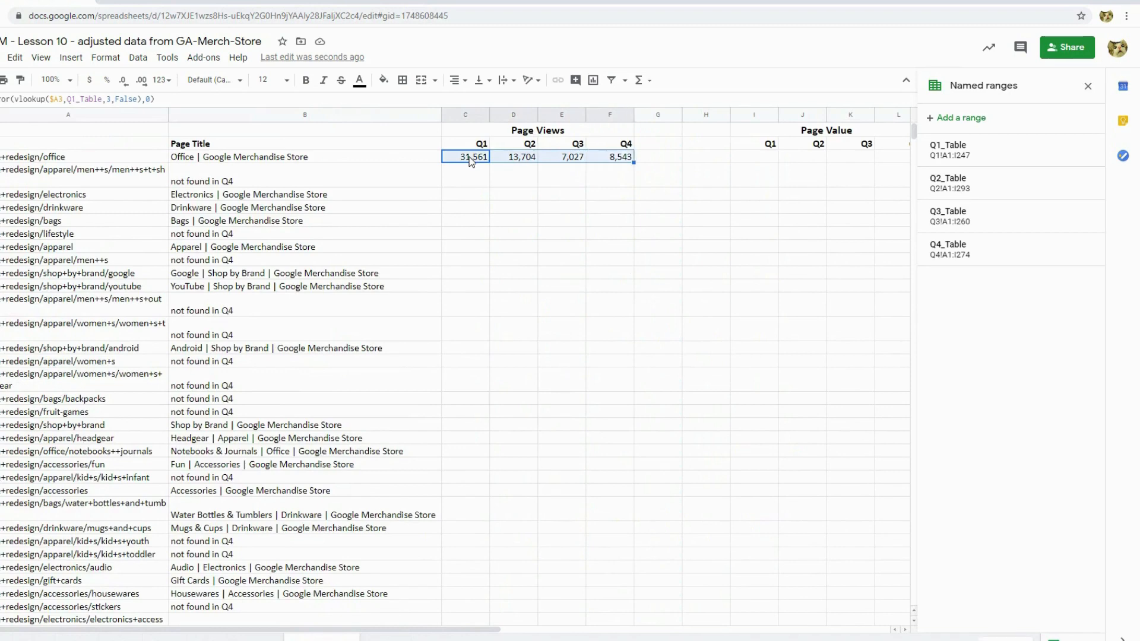
key("ctrl+c")
key("Right")
key("Right")
key("Right")
key("Right")
key("Right")
key("Right")
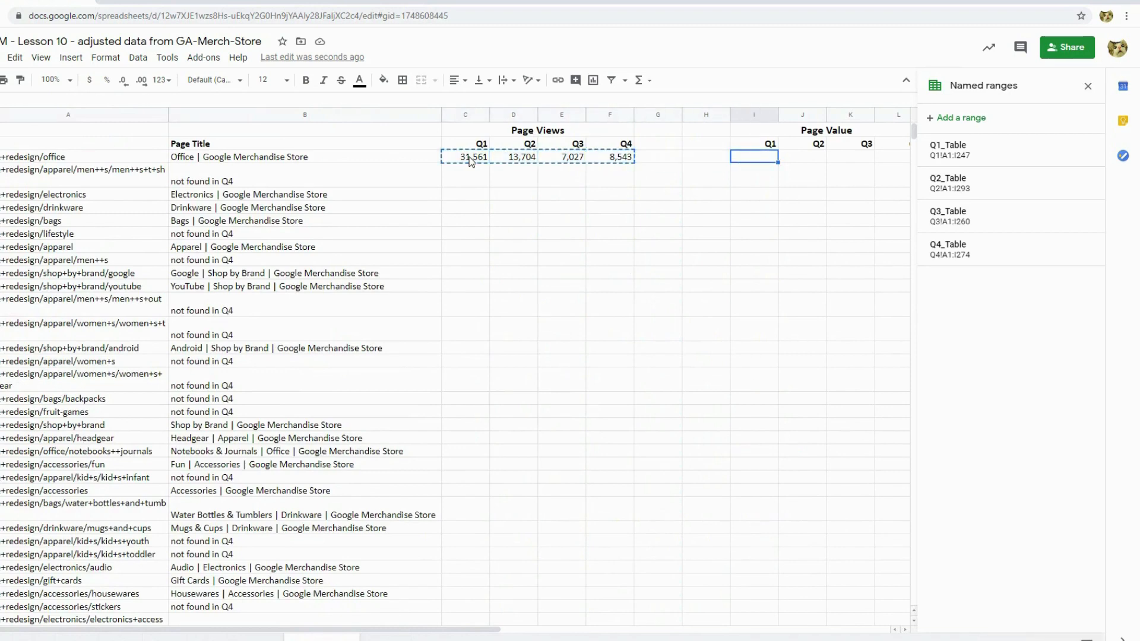
key("ctrl+v")
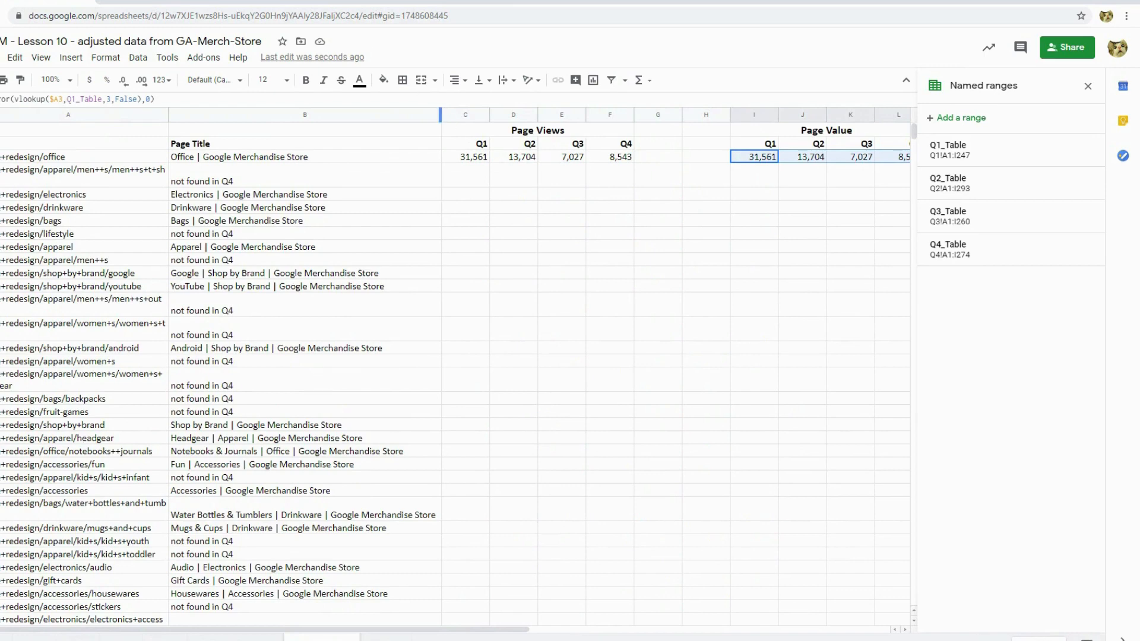
- Replace all ",3," with ",9," within the formulas of I3:L3 so they look up the Page Value column
left_click(17, 58)
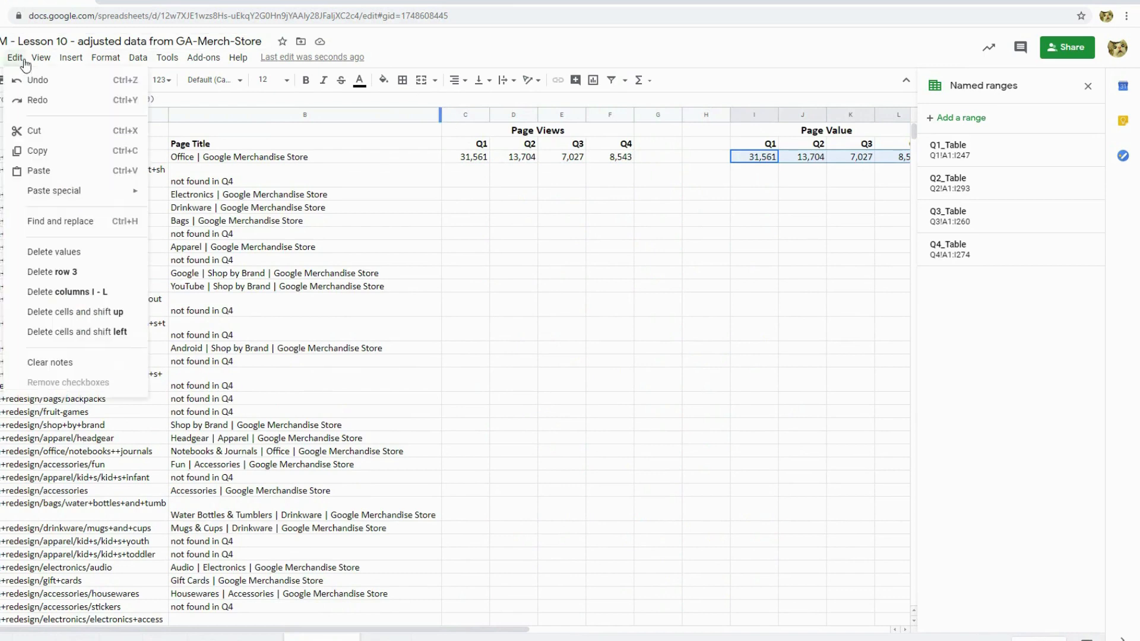
left_click(46, 230)
type(",")
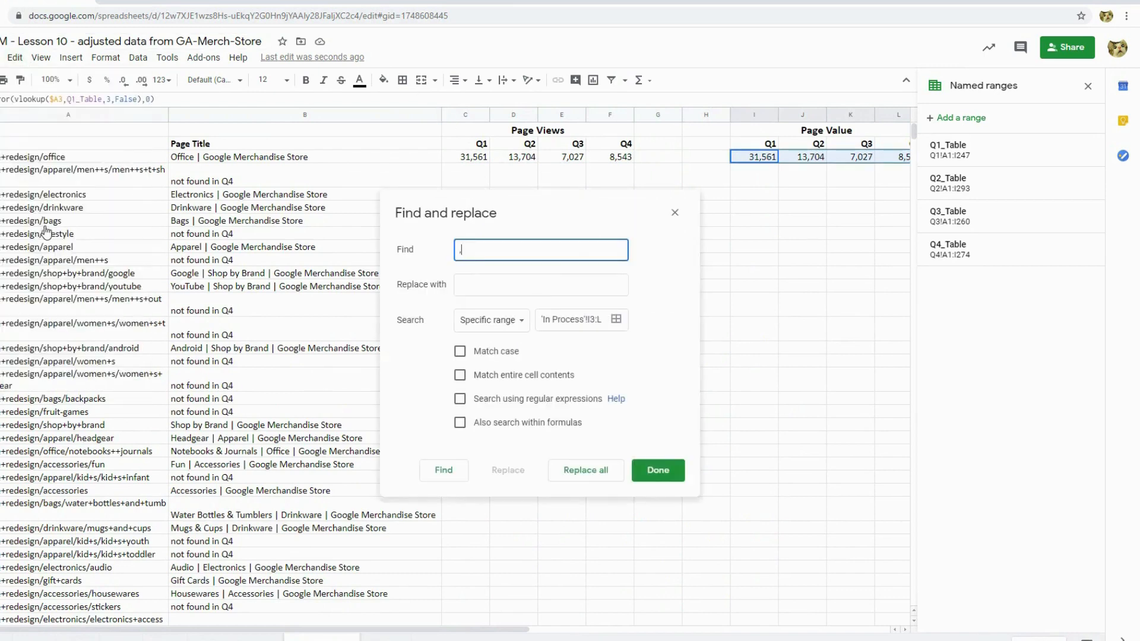
type("3,")
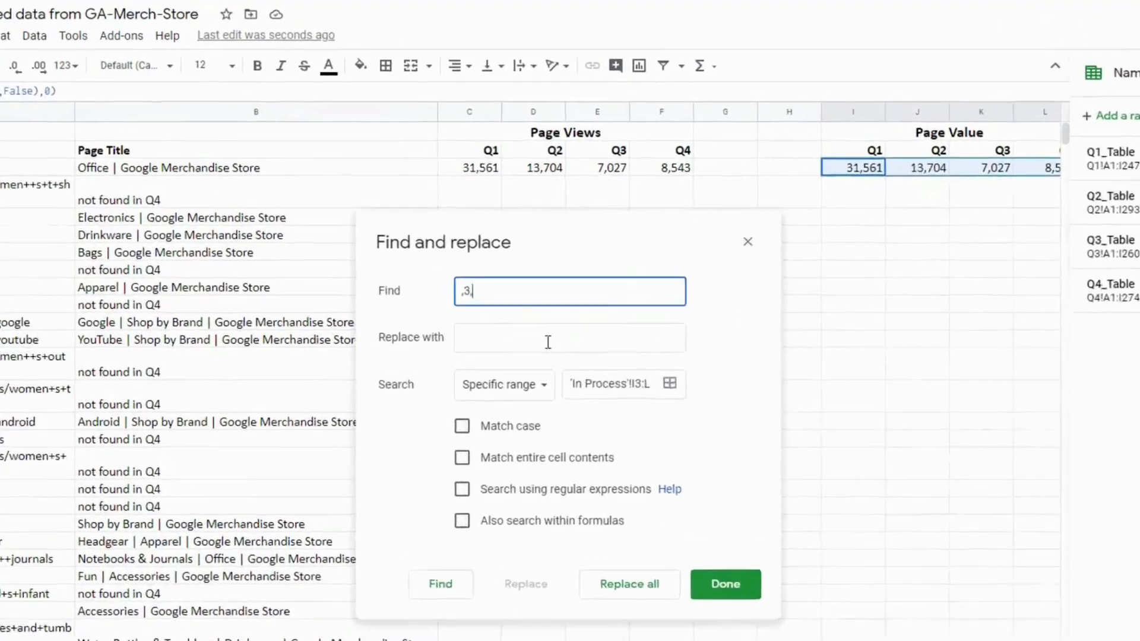
left_click(477, 290)
type(",9,")
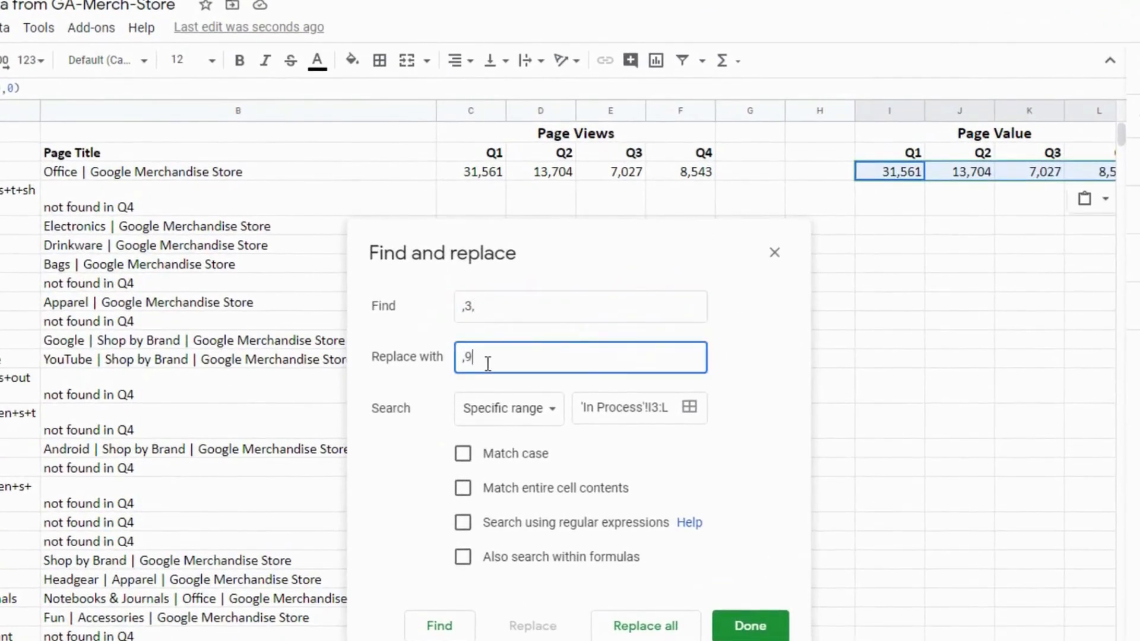
left_click(463, 557)
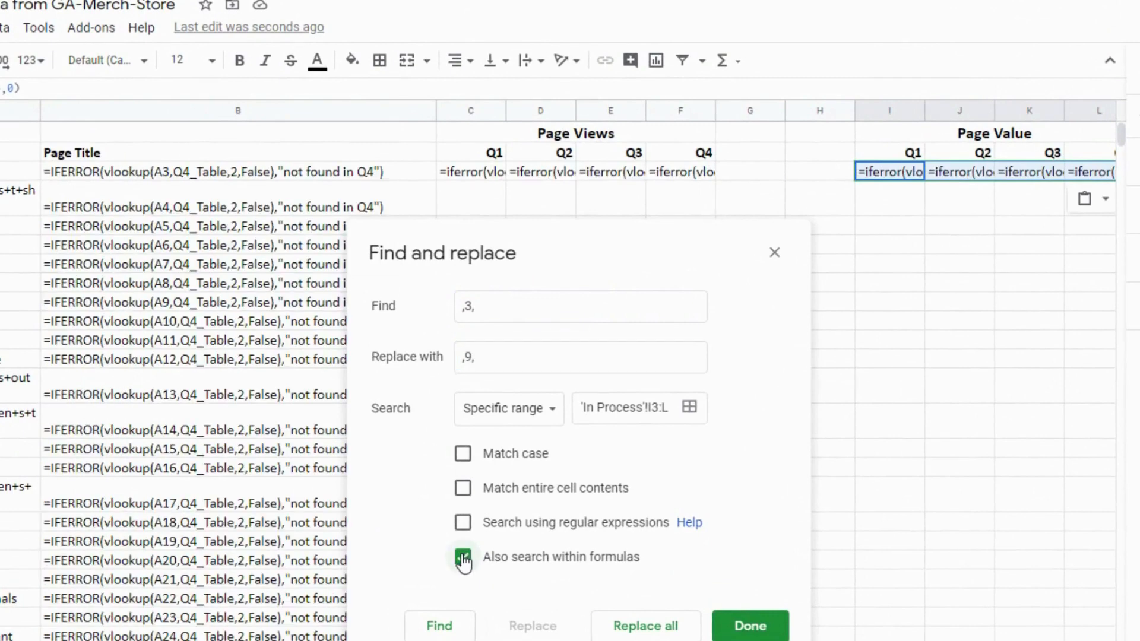
left_click(662, 628)
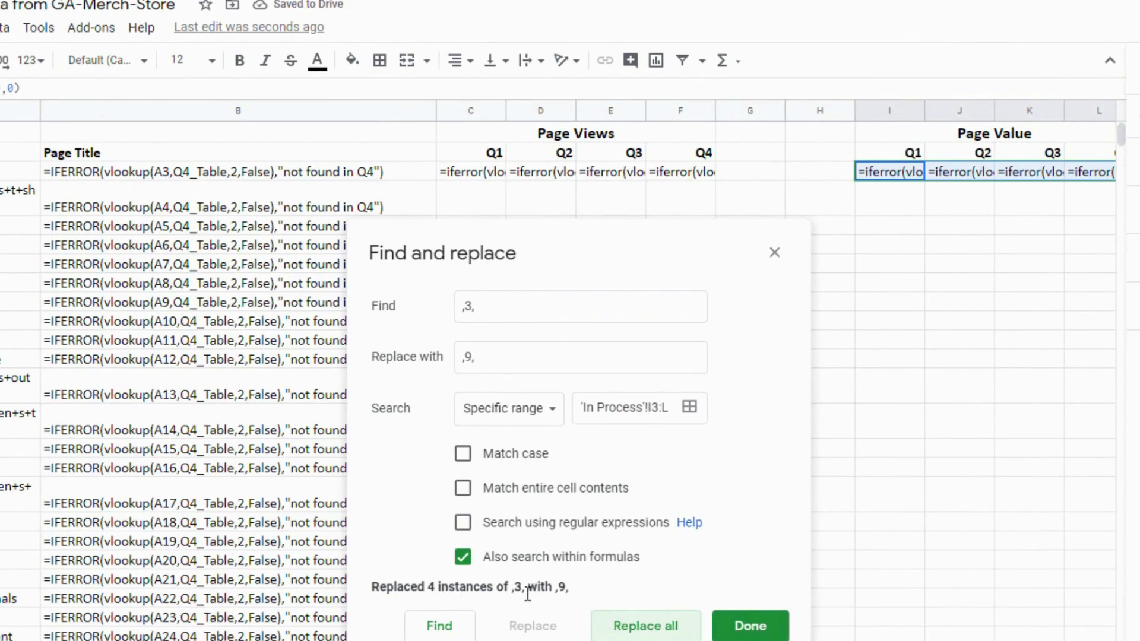
left_click(751, 627)
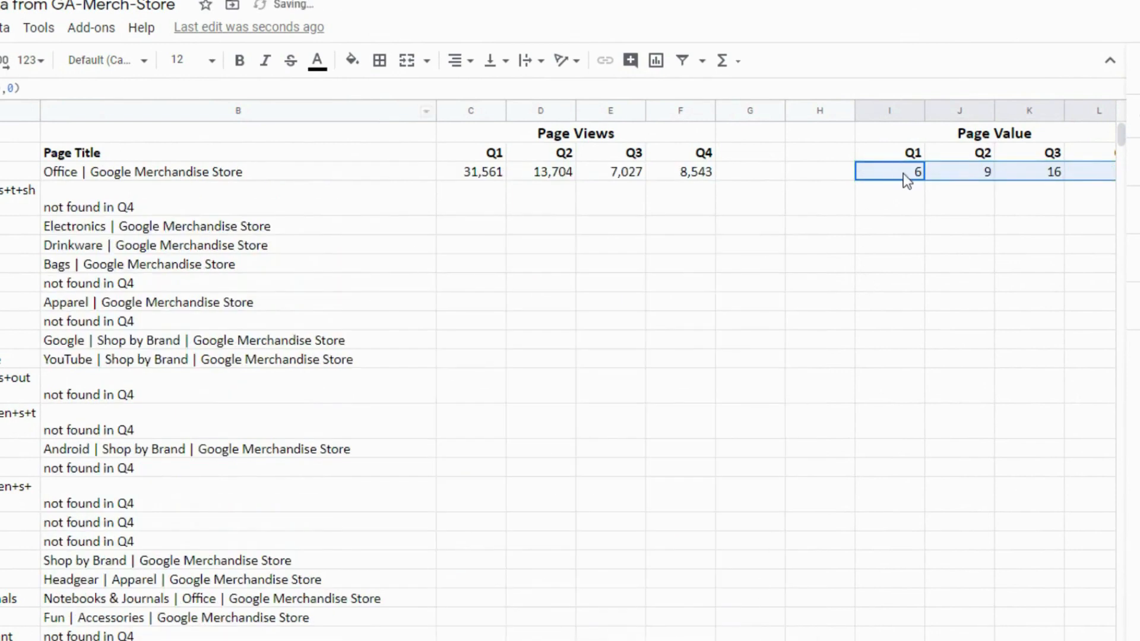
- Format the Page Value cells I3:L3 with two decimal places and close the named ranges list
left_click(6, 64)
left_click(6, 64)
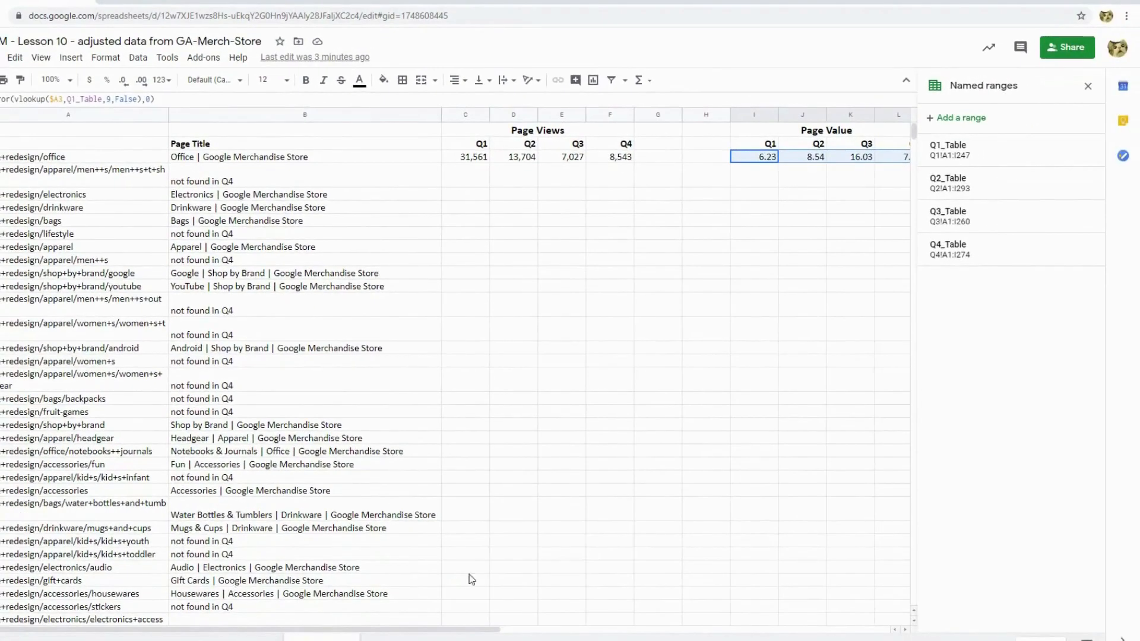
left_click(1089, 88)
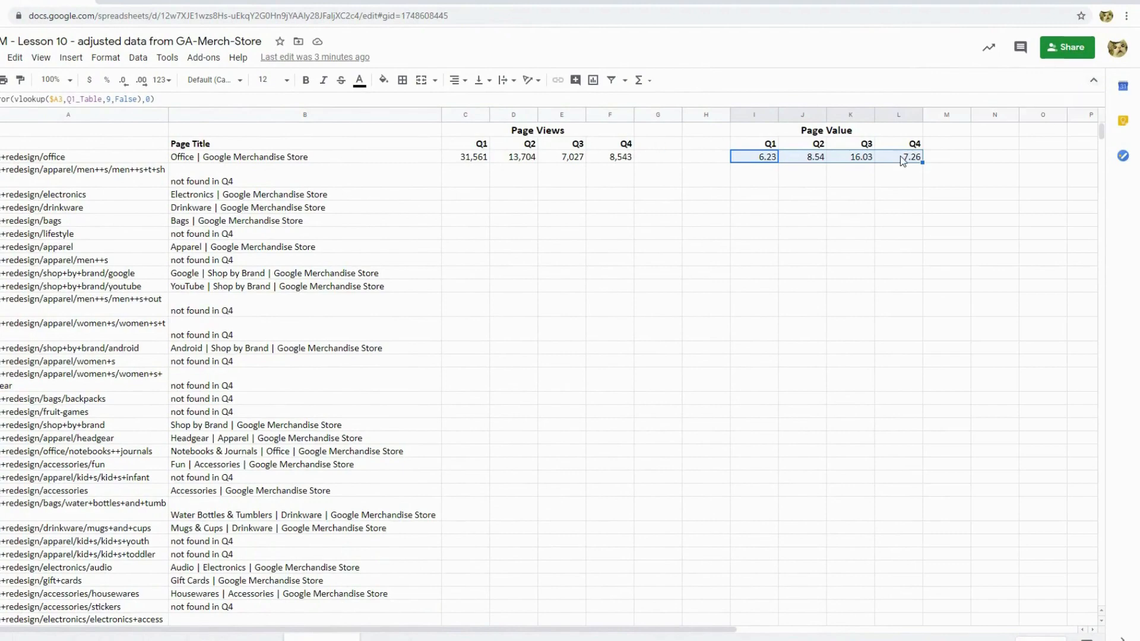
- Fill the row 3 Page Views and Page Value formulas, columns C to L, down to the last page row
key("shift+Page_Down")
key("shift+Page_Down")
key("shift+Page_Down")
key("shift+Page_Down")
key("shift+Page_Down")
key("shift+Page_Down")
key("shift+Page_Down")
key("shift+Page_Down")
key("shift+Page_Down")
key("shift+Page_Down")
key("shift+Page_Down")
key("shift+Page_Down")
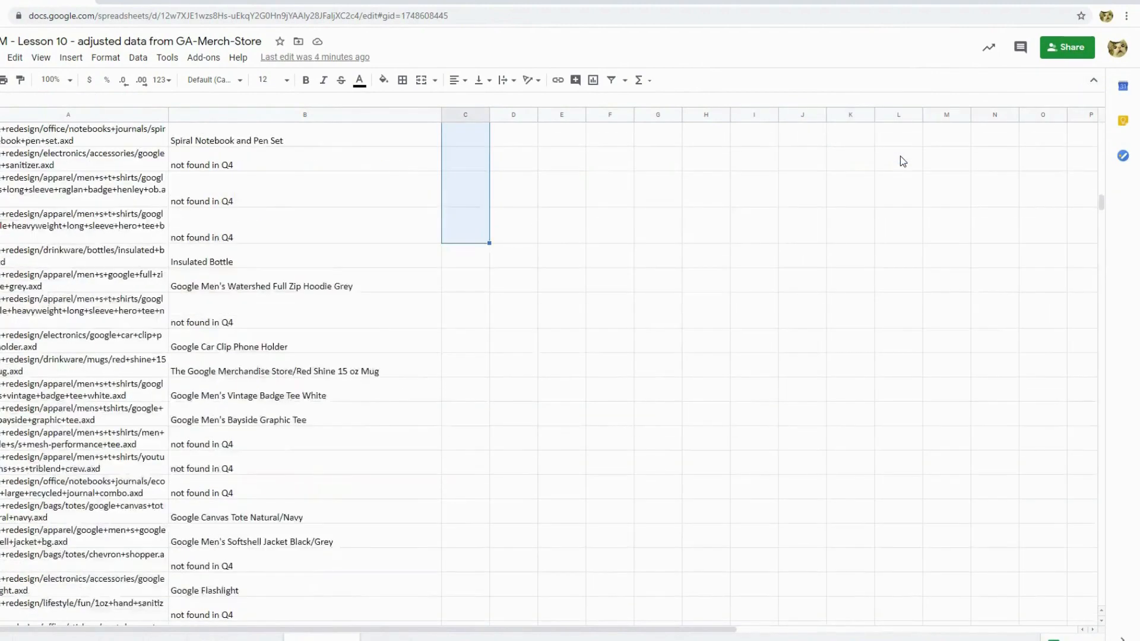
key("shift+Page_Down")
key("shift+Up")
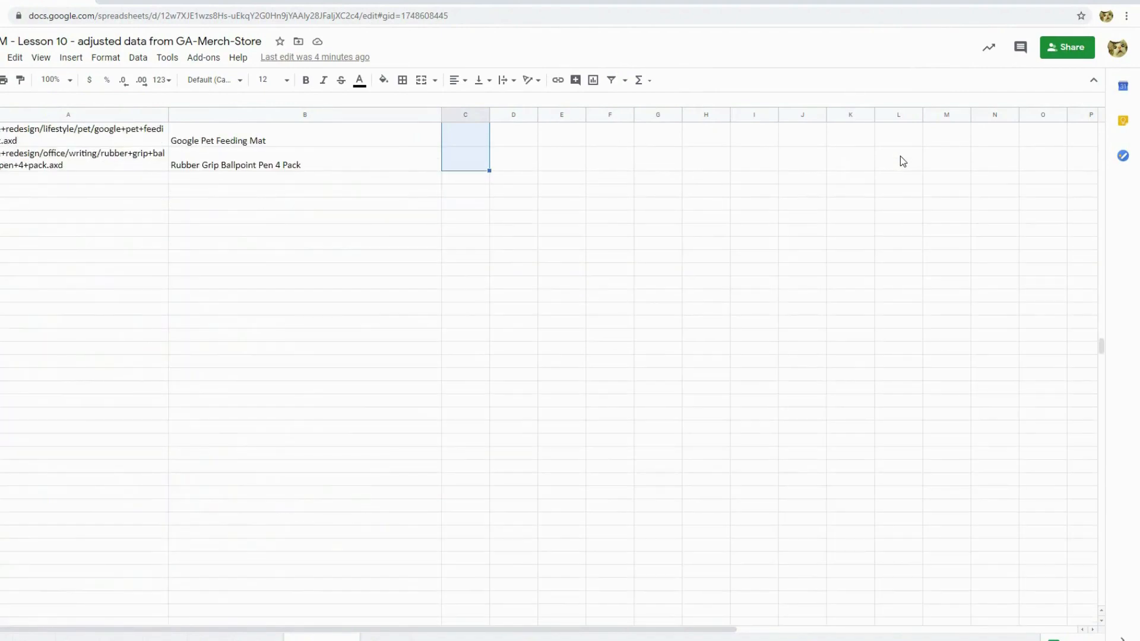
key("ctrl+v")
key("ctrl+Up")
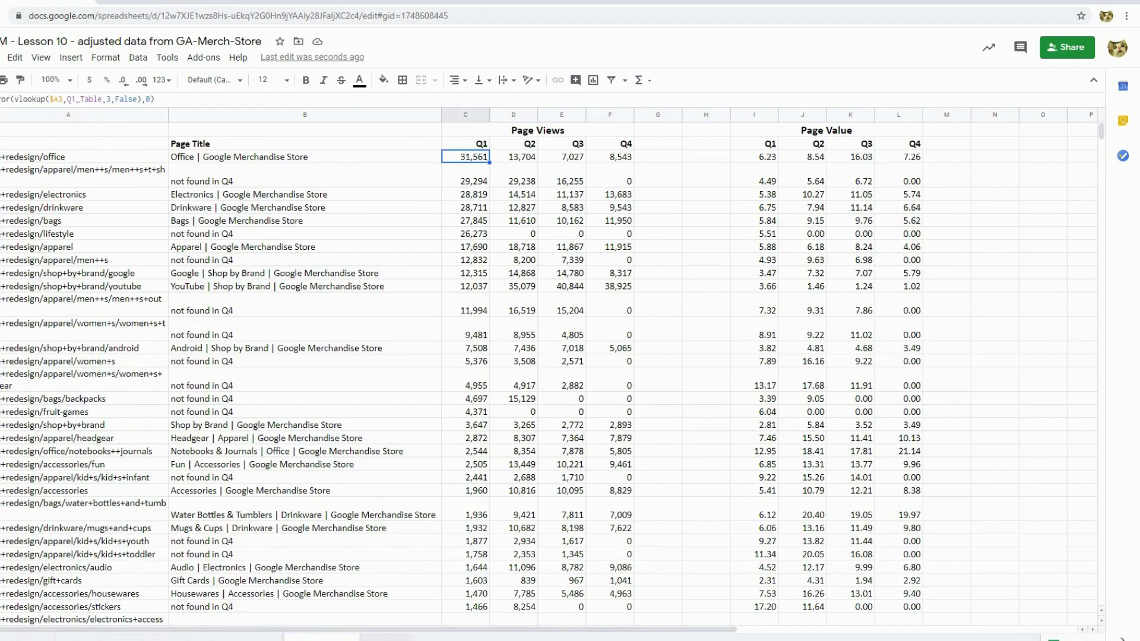
- Compare the In Process sheet with the finished table that has trend lines and filters
left_click(385, 639)
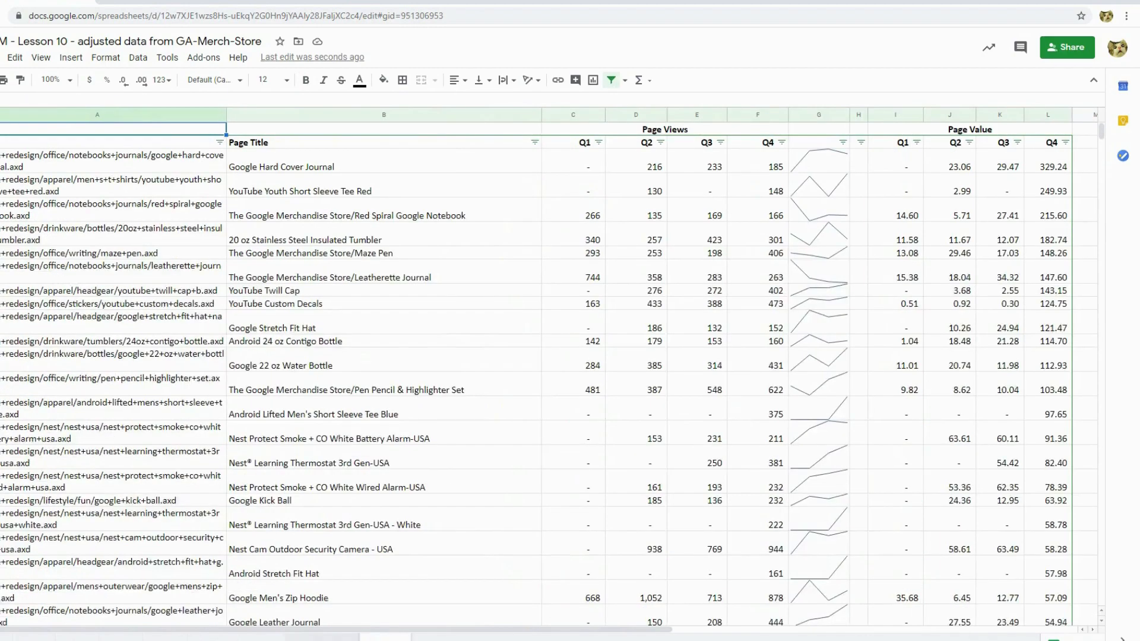
left_click(323, 638)
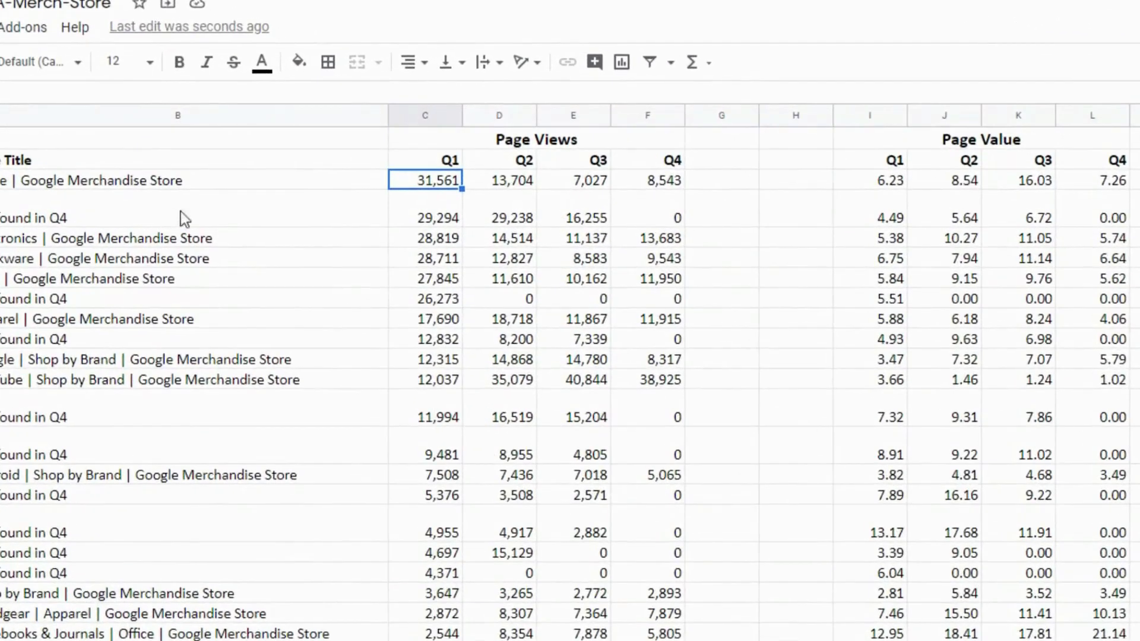